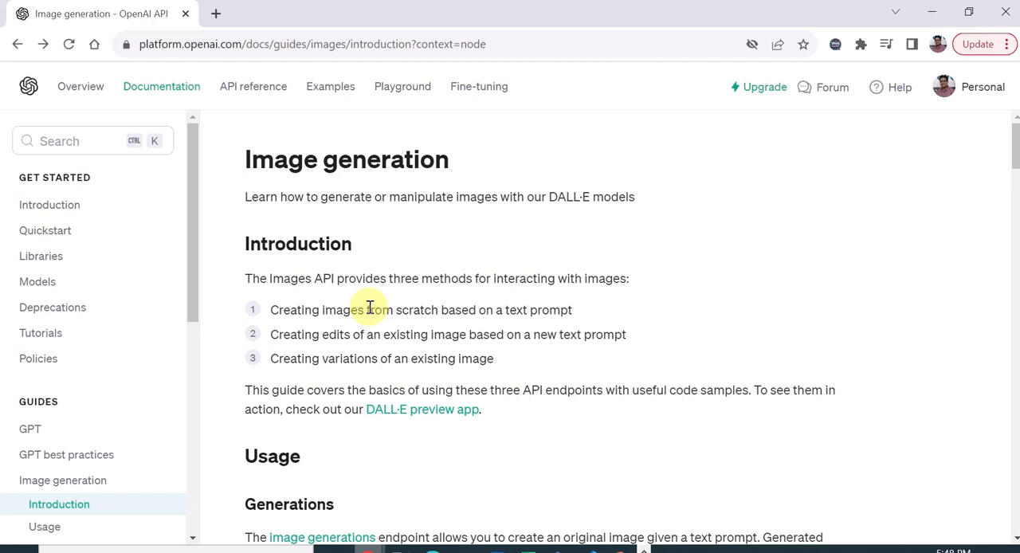
- Review the Images API methods and the image generation request example in the OpenAI image generation guide
{"action": "left_click_drag", "start_coordinate": [306, 233], "coordinate": [574, 230]}
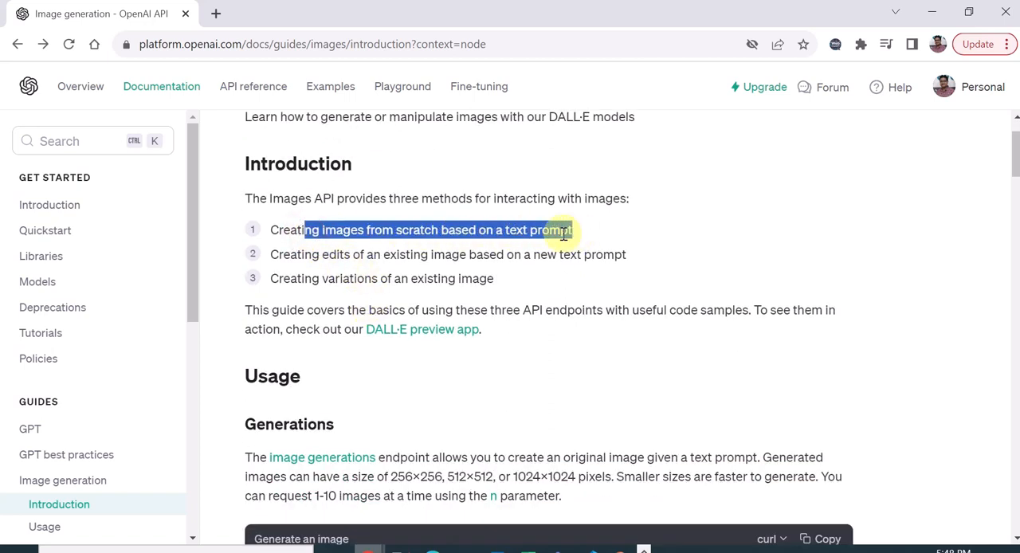
{"action": "left_click", "coordinate": [383, 257]}
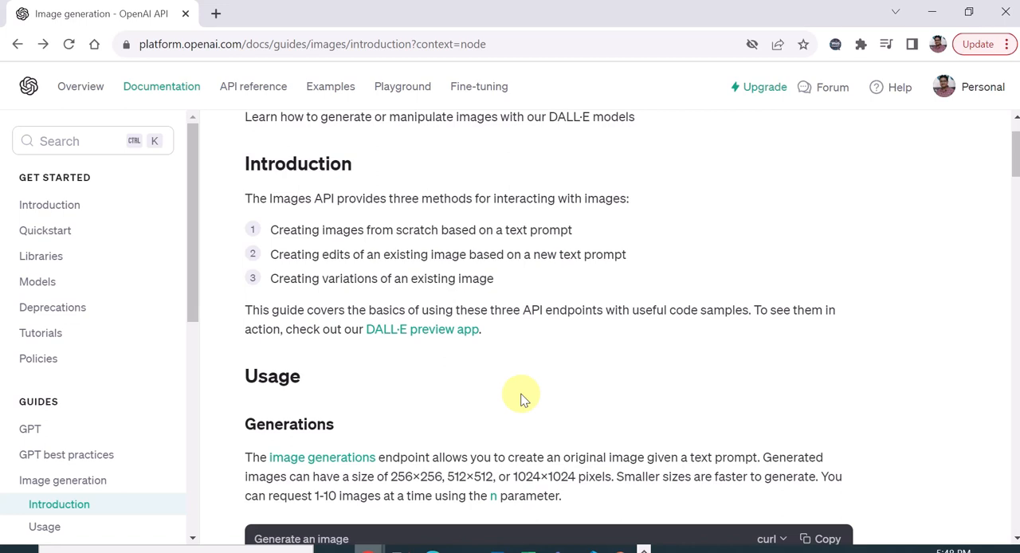
{"action": "scroll", "coordinate": [522, 399], "scroll_direction": "down", "scroll_amount": 1}
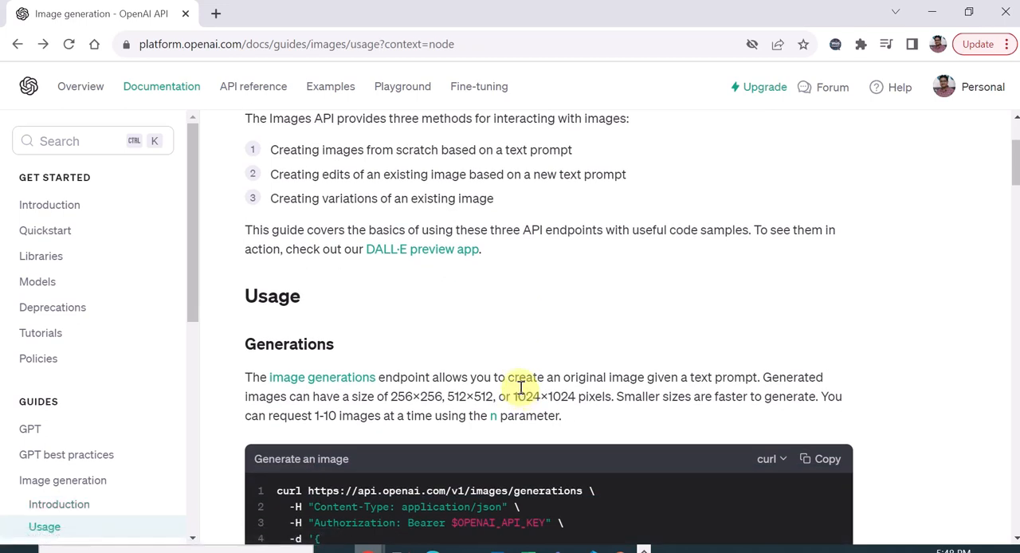
{"action": "scroll", "coordinate": [520, 387], "scroll_direction": "down", "scroll_amount": 2}
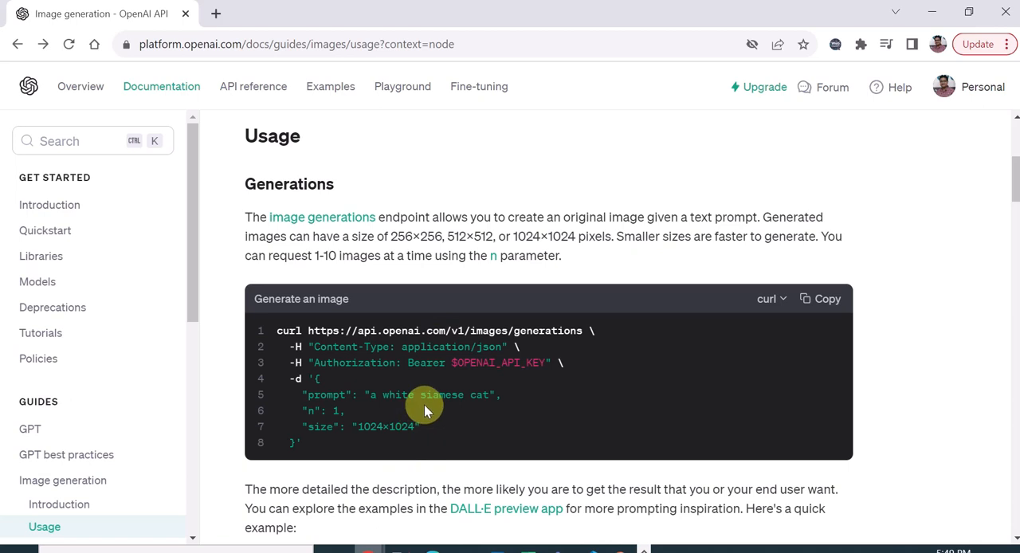
- Switch to Power Automate's custom connectors page and view the extra navigation items and the options for creating a new custom connector
{"action": "mouse_move", "coordinate": [373, 545]}
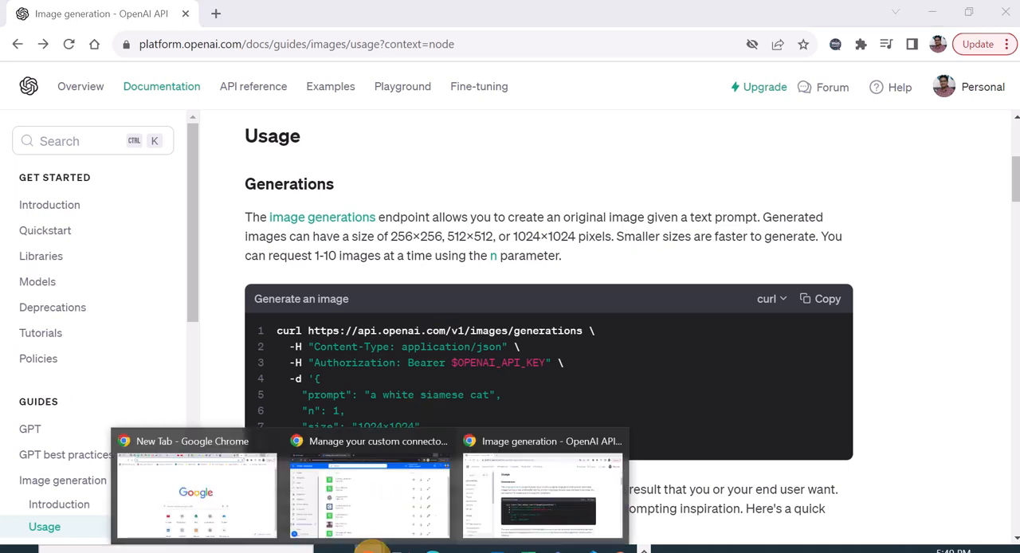
{"action": "left_click", "coordinate": [374, 508]}
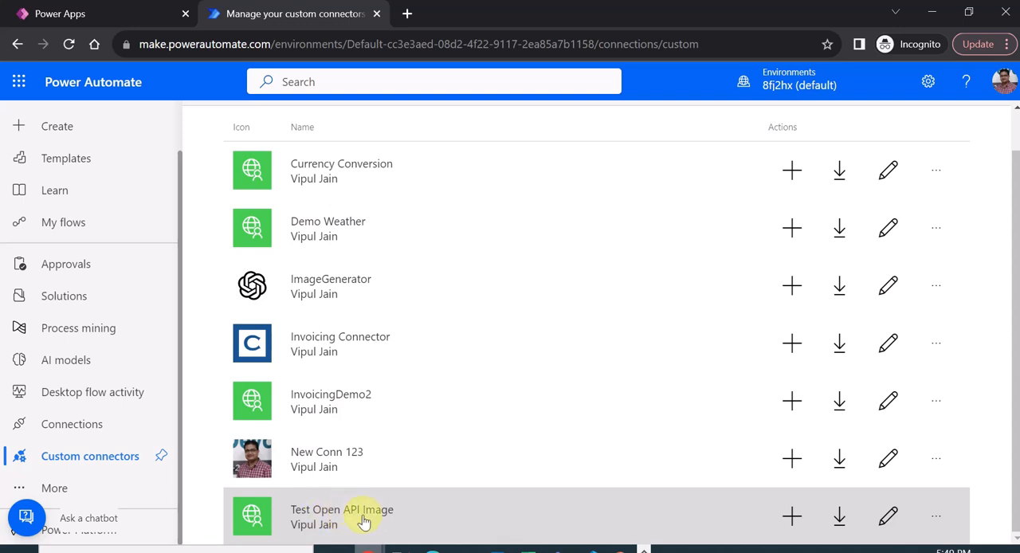
{"action": "scroll", "coordinate": [644, 398], "scroll_direction": "up", "scroll_amount": 1}
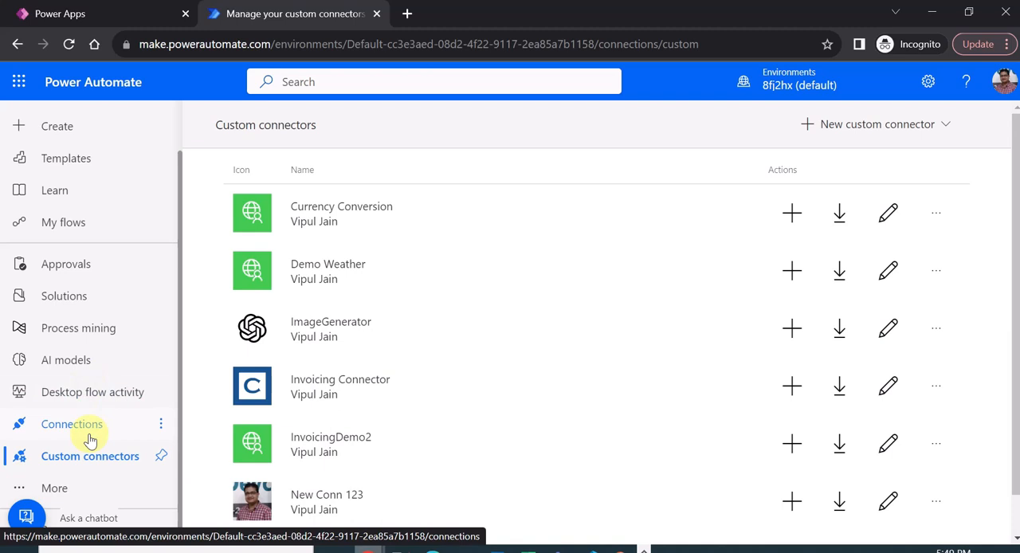
{"action": "left_click", "coordinate": [54, 492]}
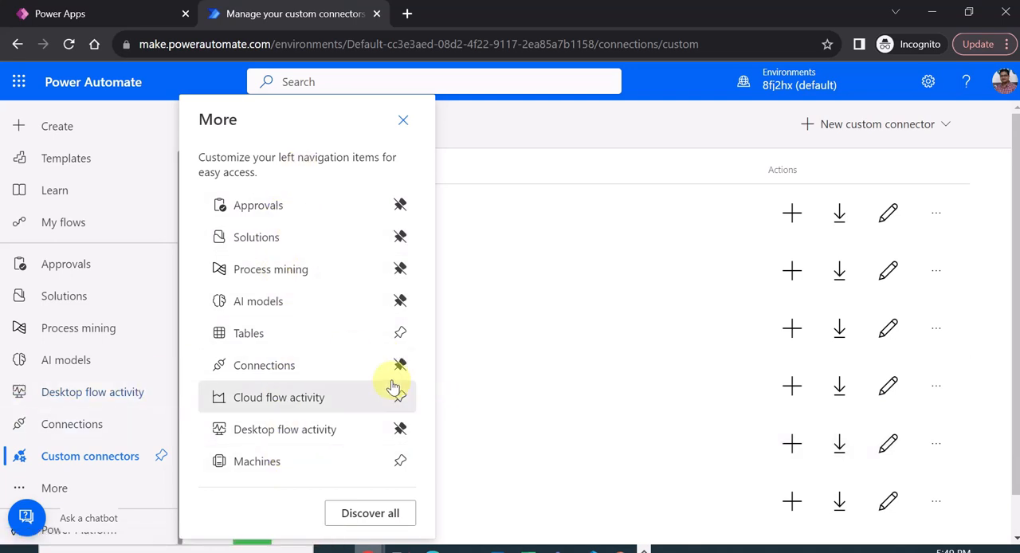
{"action": "left_click", "coordinate": [404, 122]}
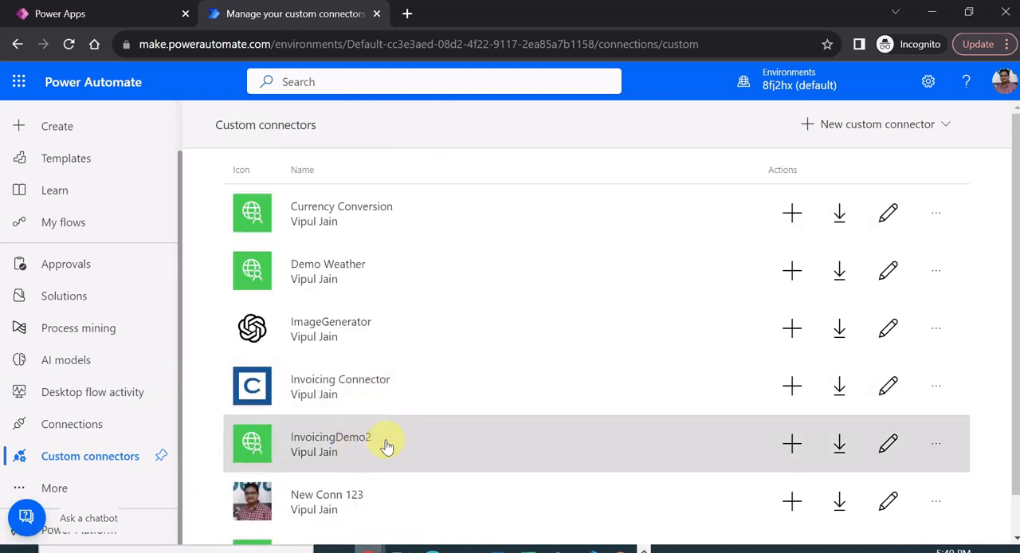
{"action": "left_click", "coordinate": [926, 126]}
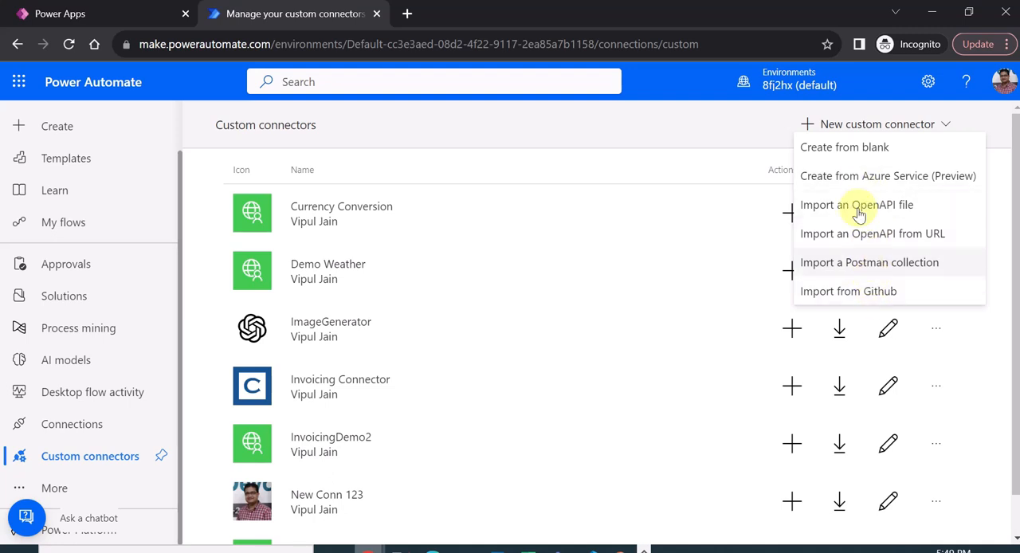
{"action": "left_click", "coordinate": [743, 127]}
- Open the Test Open API Image connector for editing and view its list of configuration sections
{"action": "scroll", "coordinate": [614, 401], "scroll_direction": "down", "scroll_amount": 1}
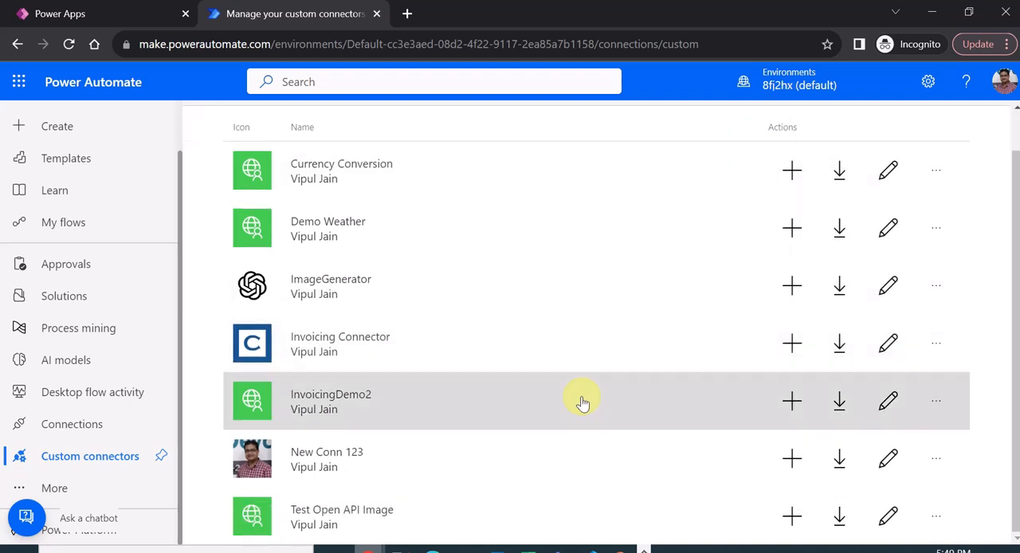
{"action": "left_click", "coordinate": [887, 526]}
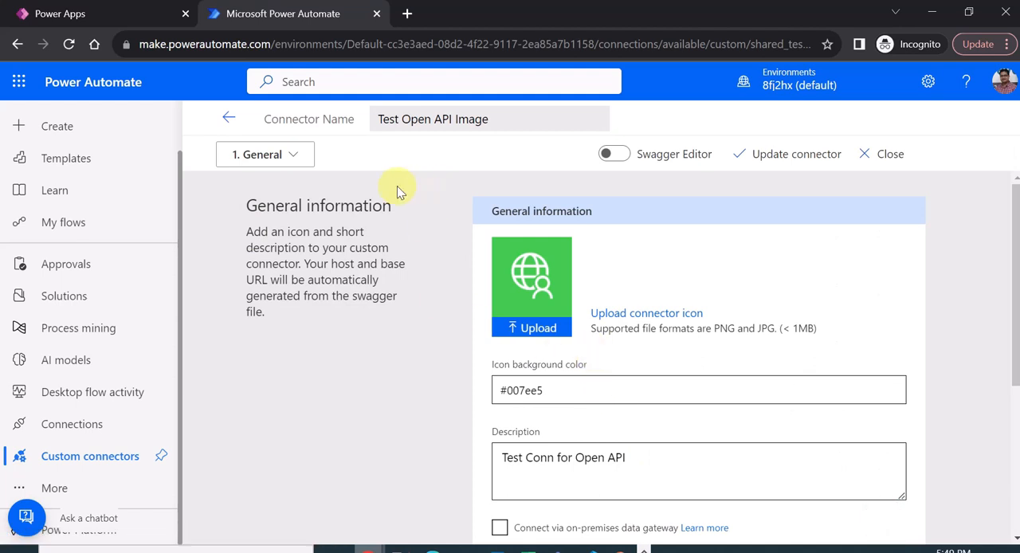
{"action": "left_click", "coordinate": [295, 156]}
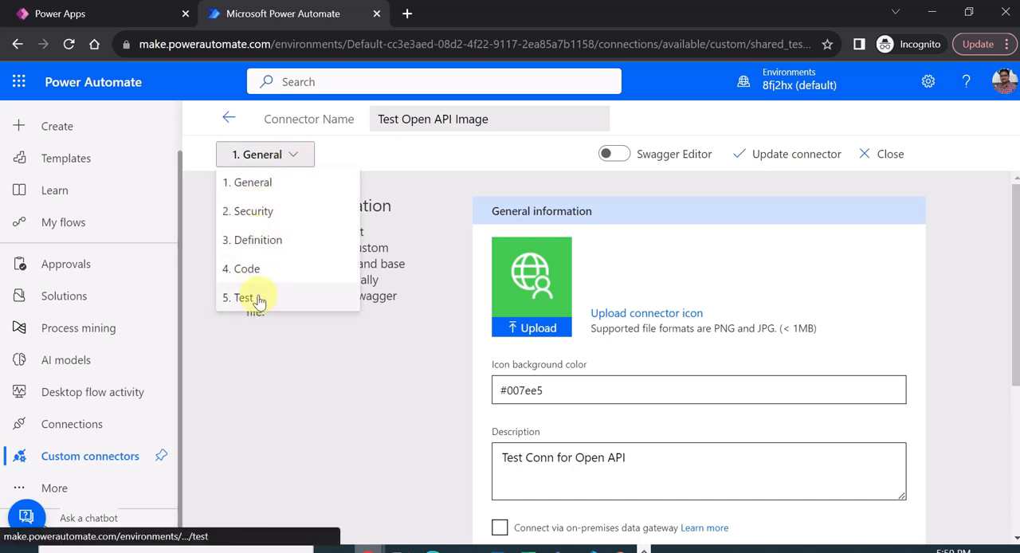
{"action": "left_click", "coordinate": [430, 206]}
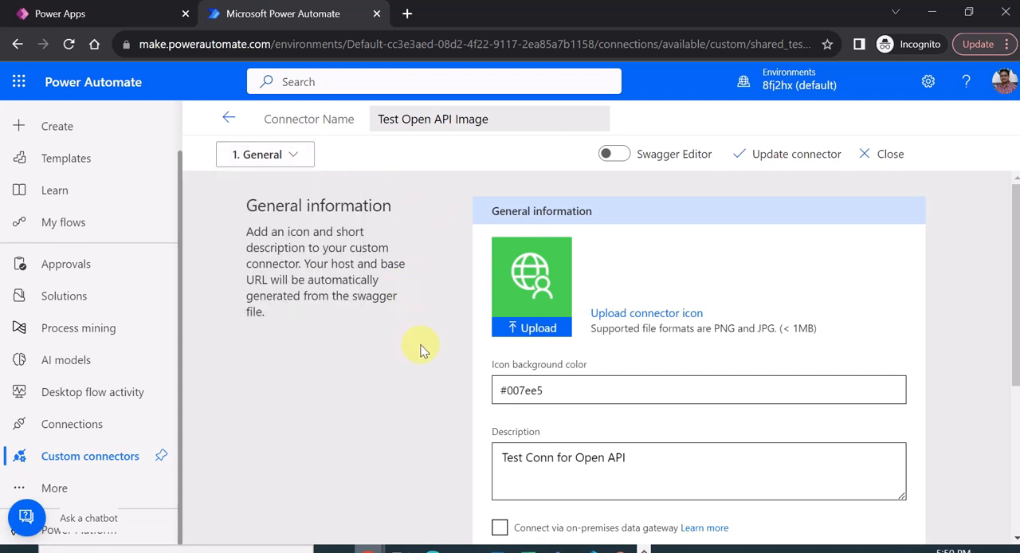
- Review the connector's general information, including its description, scheme, host and base URL
{"action": "scroll", "coordinate": [438, 350], "scroll_direction": "down", "scroll_amount": 1}
{"action": "scroll", "coordinate": [439, 344], "scroll_direction": "up", "scroll_amount": 1}
{"action": "scroll", "coordinate": [448, 369], "scroll_direction": "down", "scroll_amount": 1}
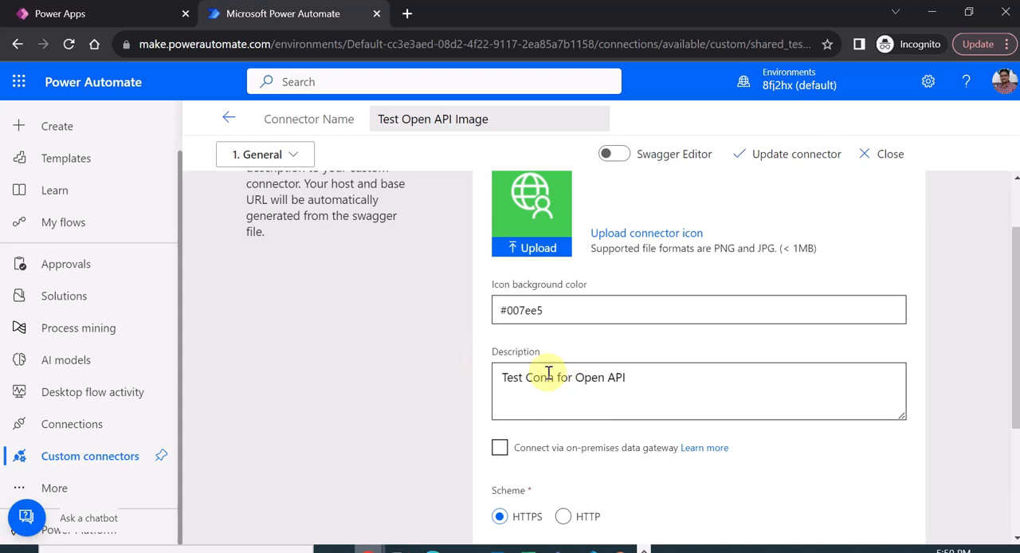
{"action": "scroll", "coordinate": [470, 391], "scroll_direction": "down", "scroll_amount": 2}
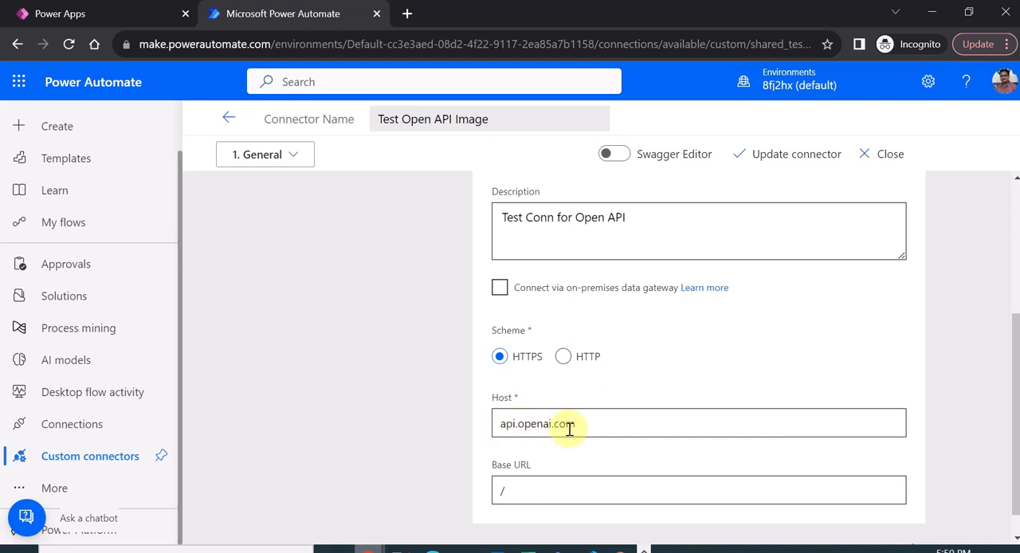
{"action": "scroll", "coordinate": [678, 423], "scroll_direction": "down", "scroll_amount": 1}
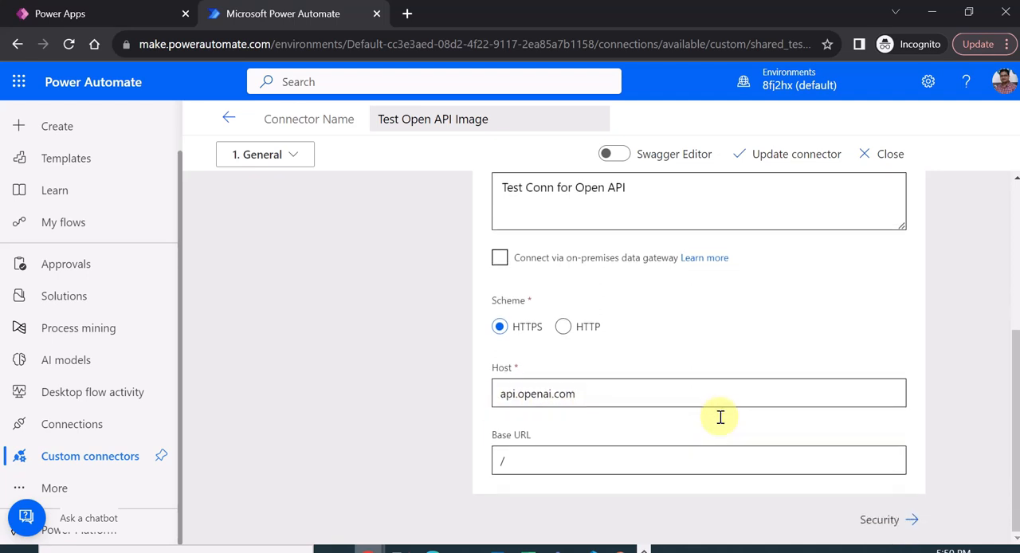
- Open the connector's Security section and compare its API key authentication with the authorization header in the OpenAI documentation's request example
{"action": "left_click", "coordinate": [880, 521]}
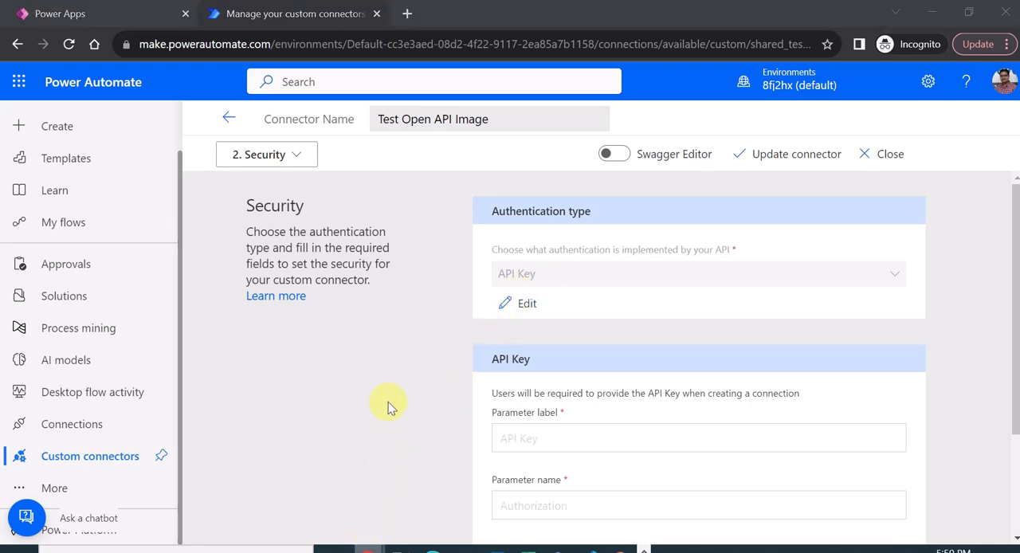
{"action": "key", "text": "alt+Tab"}
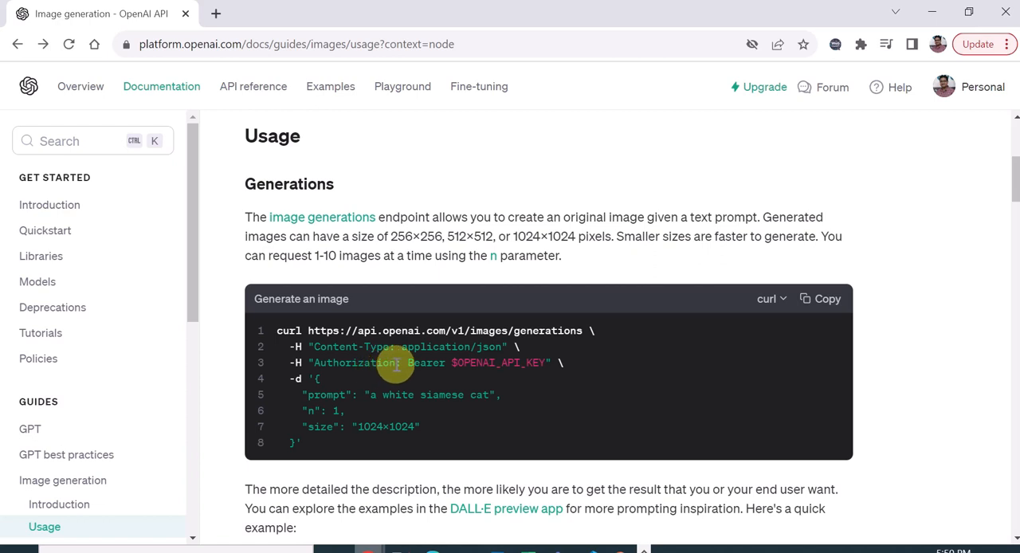
{"action": "left_click_drag", "start_coordinate": [407, 363], "coordinate": [539, 364]}
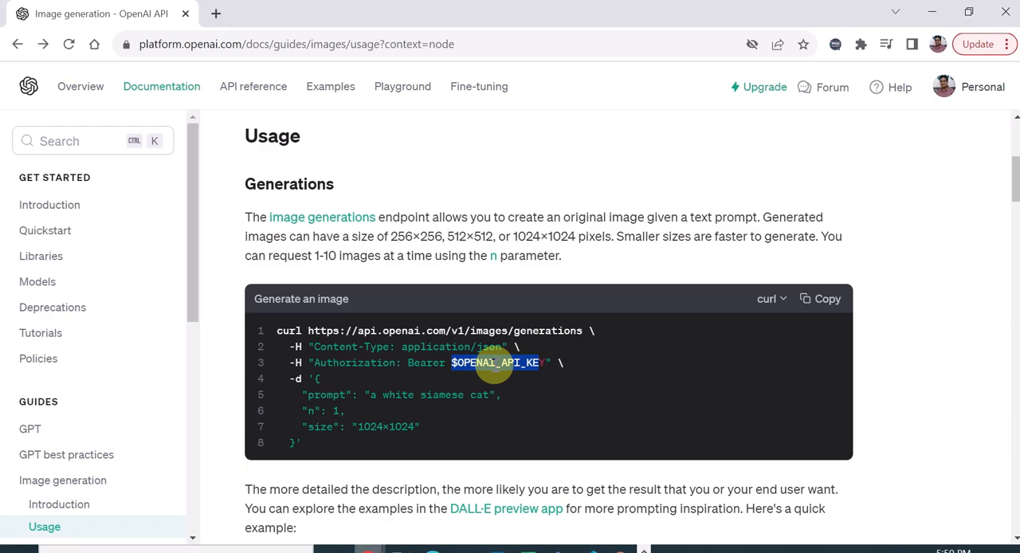
{"action": "key", "text": "alt+Tab"}
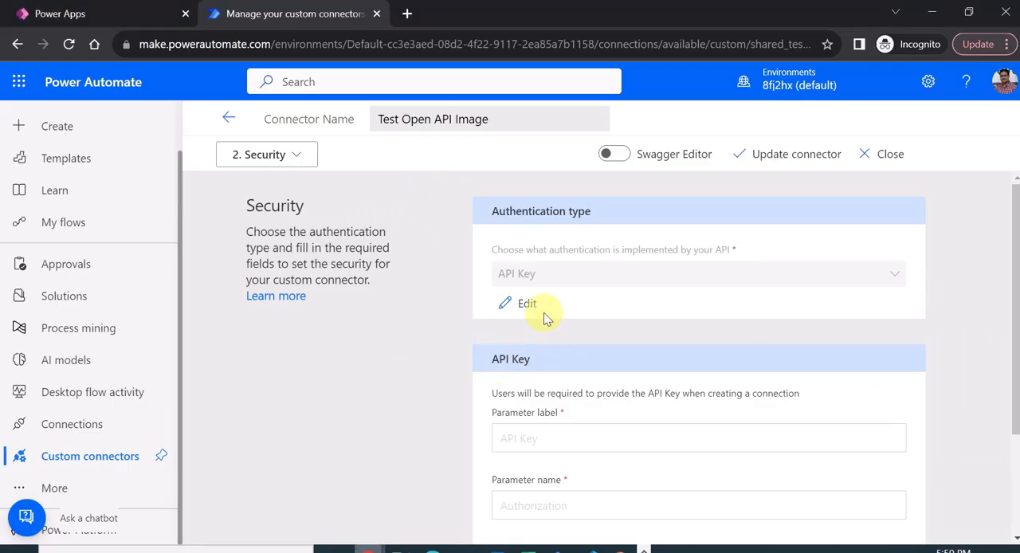
{"action": "scroll", "coordinate": [459, 401], "scroll_direction": "down", "scroll_amount": 2}
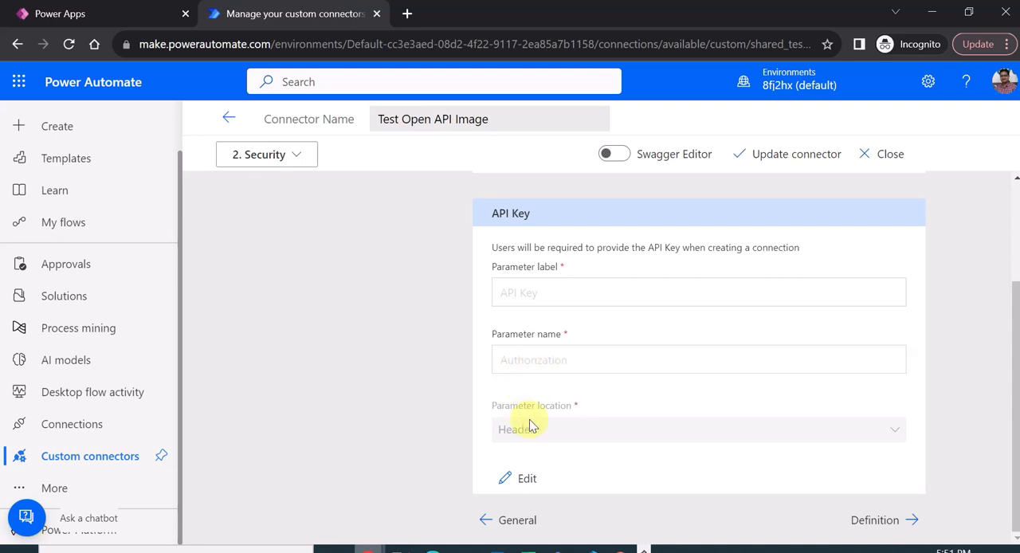
- Open the connector's Definition section and review the Generate Image action's general details, request URL, headers, body and response
{"action": "left_click", "coordinate": [869, 520]}
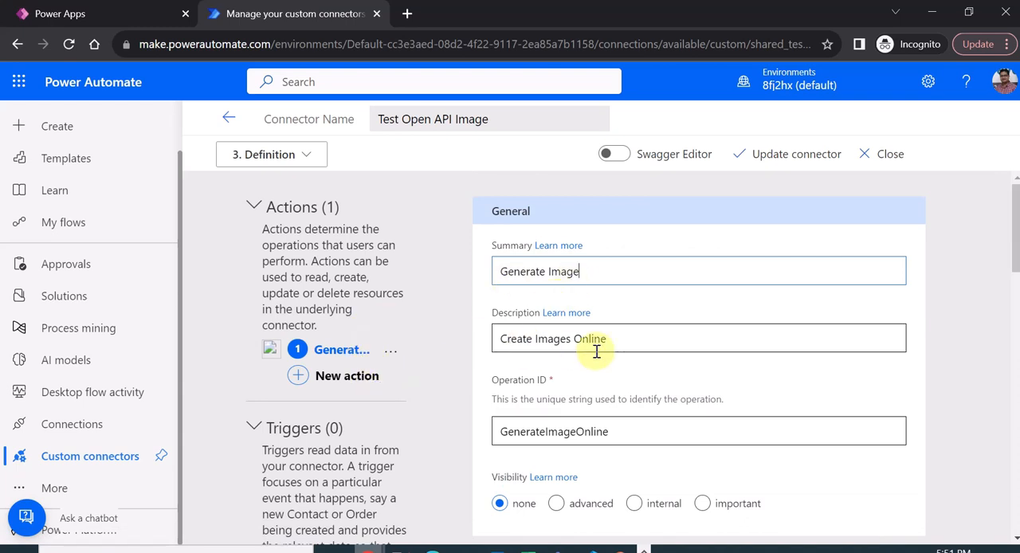
{"action": "scroll", "coordinate": [598, 352], "scroll_direction": "down", "scroll_amount": 1}
{"action": "scroll", "coordinate": [597, 351], "scroll_direction": "down", "scroll_amount": 1}
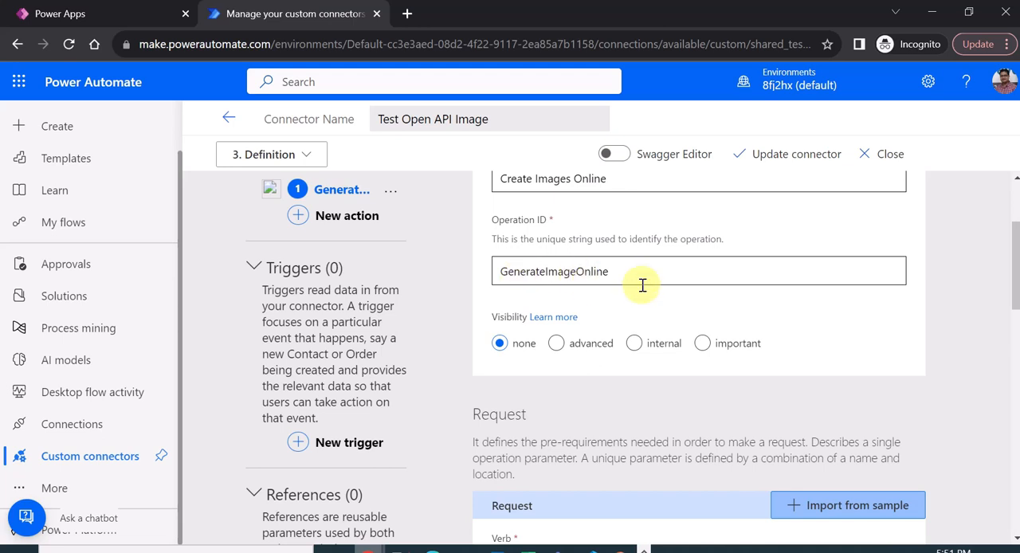
{"action": "scroll", "coordinate": [603, 402], "scroll_direction": "down", "scroll_amount": 1}
{"action": "scroll", "coordinate": [604, 412], "scroll_direction": "down", "scroll_amount": 3}
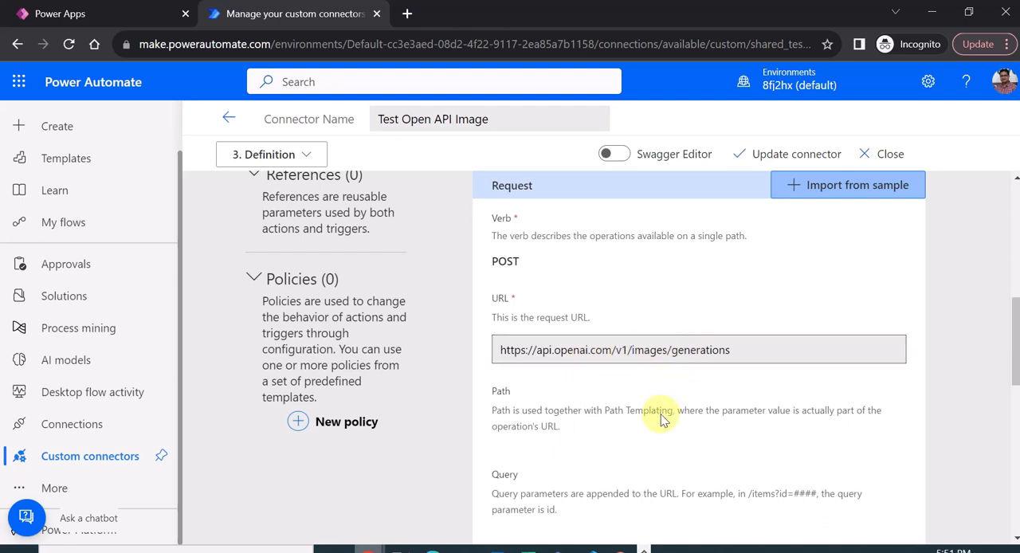
{"action": "scroll", "coordinate": [653, 412], "scroll_direction": "down", "scroll_amount": 4}
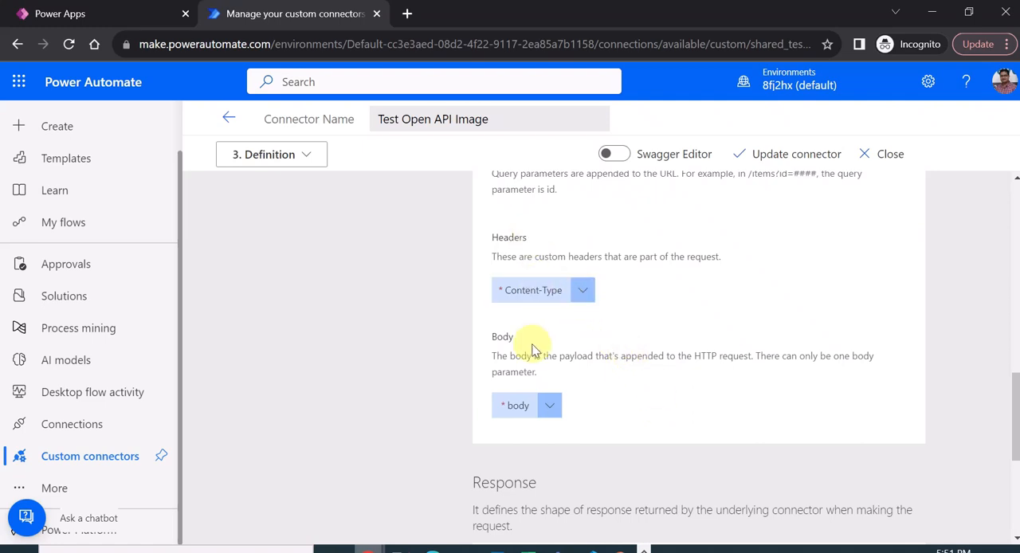
{"action": "scroll", "coordinate": [647, 401], "scroll_direction": "down", "scroll_amount": 3}
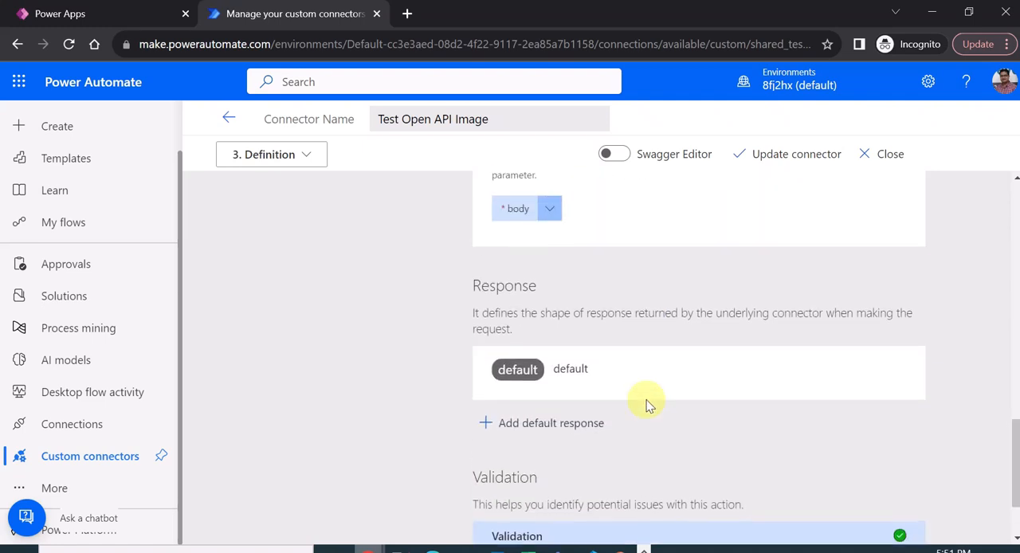
{"action": "scroll", "coordinate": [646, 402], "scroll_direction": "up", "scroll_amount": 7}
- Open the connector's Test section, and bring up the account's API keys page on the OpenAI platform
{"action": "left_click", "coordinate": [296, 160]}
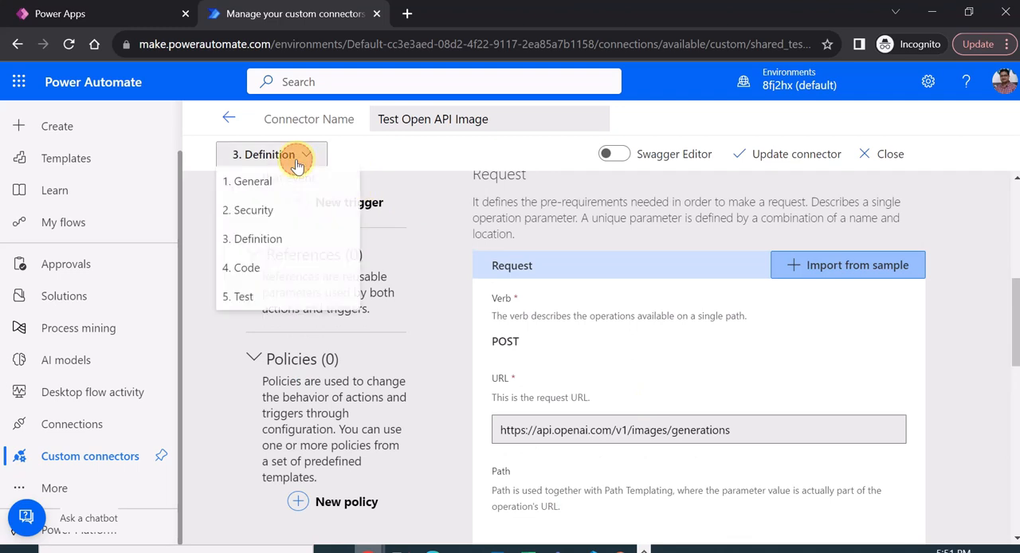
{"action": "left_click", "coordinate": [271, 296]}
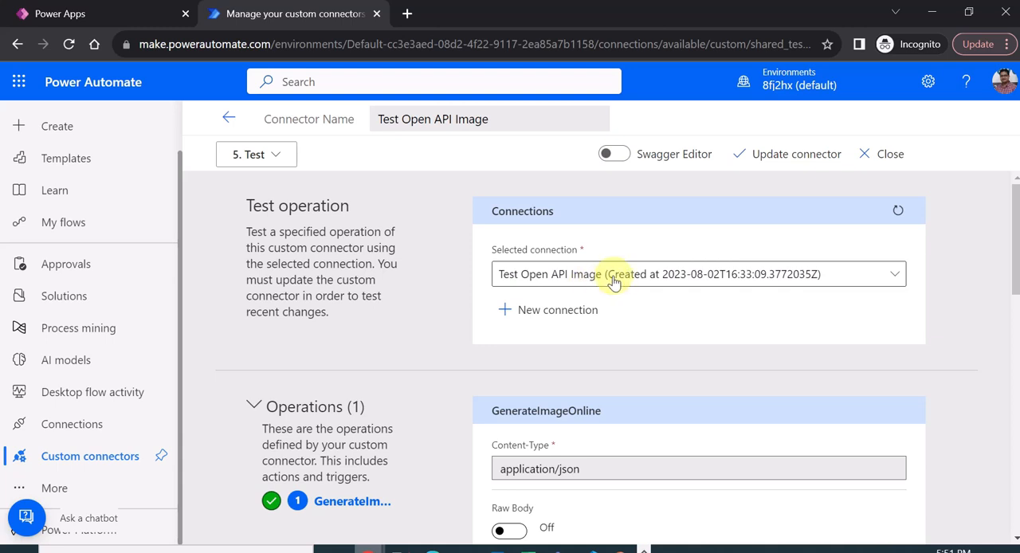
{"action": "key", "text": "alt+Tab"}
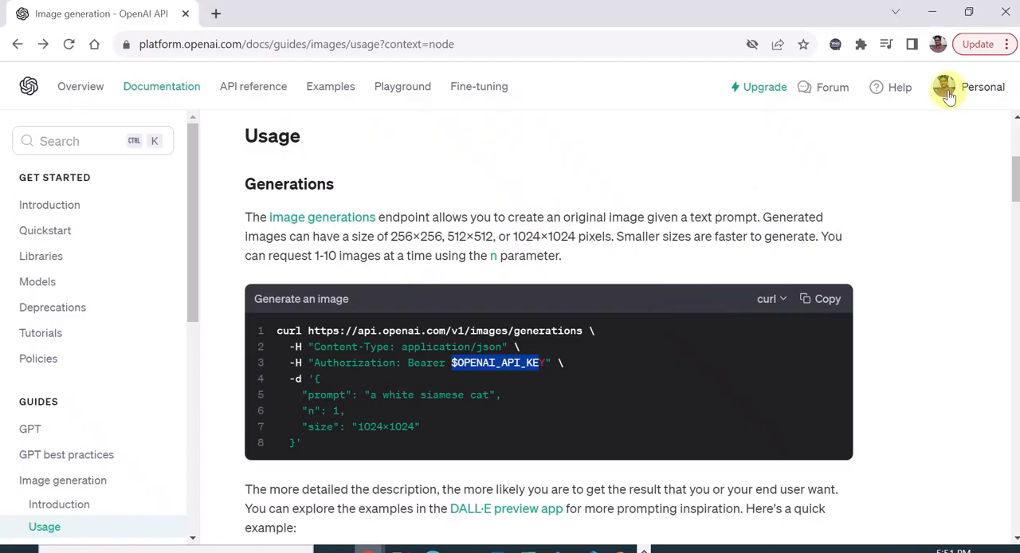
{"action": "scroll", "coordinate": [865, 230], "scroll_direction": "up", "scroll_amount": 3}
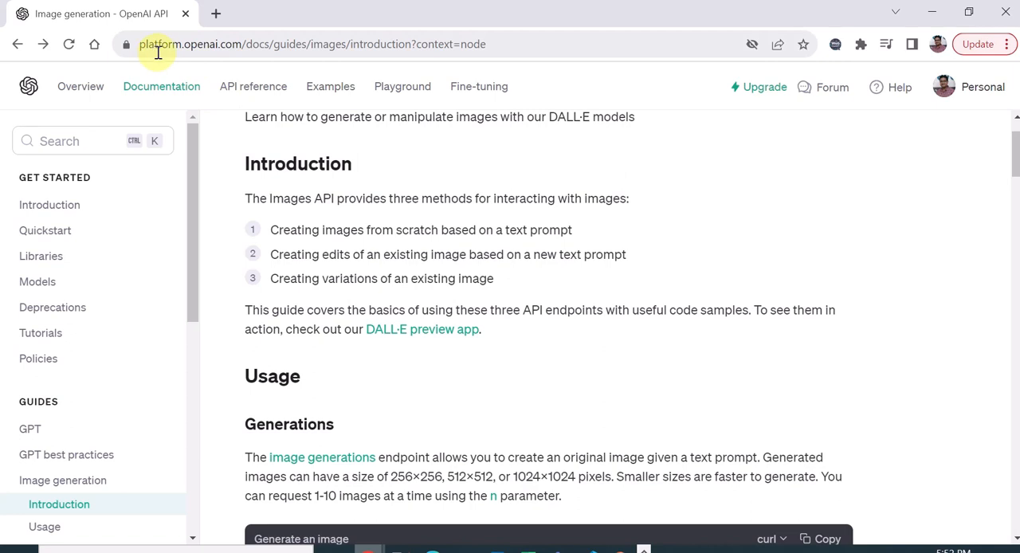
{"action": "left_click", "coordinate": [995, 94]}
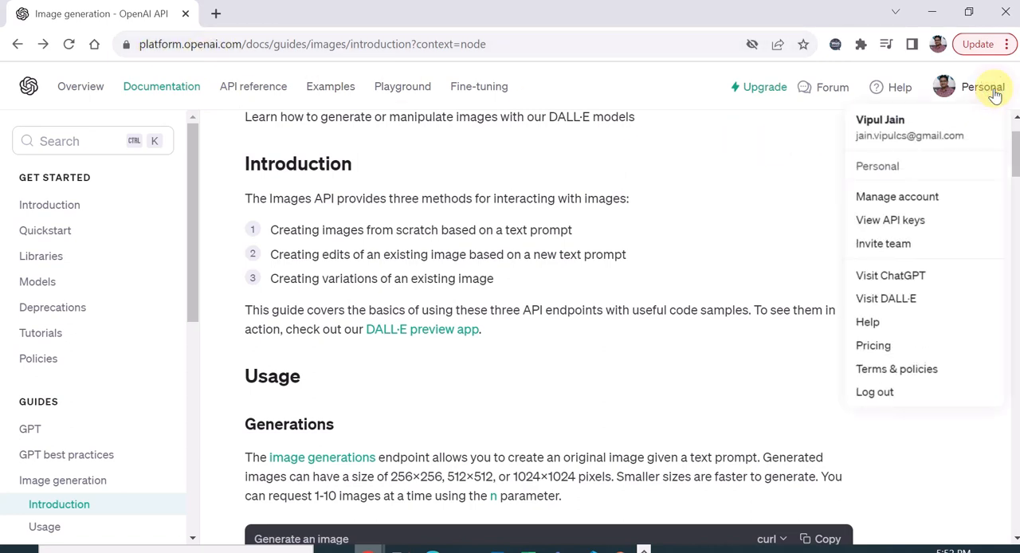
{"action": "left_click", "coordinate": [911, 223]}
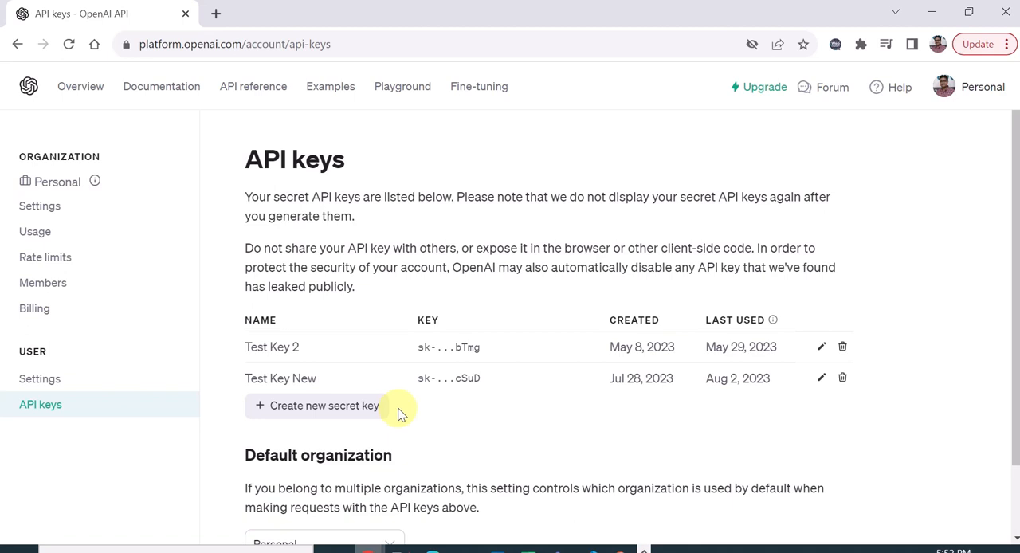
- Return to the connector's test page and run the GenerateImageOnline operation with the prompt "Horse"
{"action": "key", "text": "alt+Tab"}
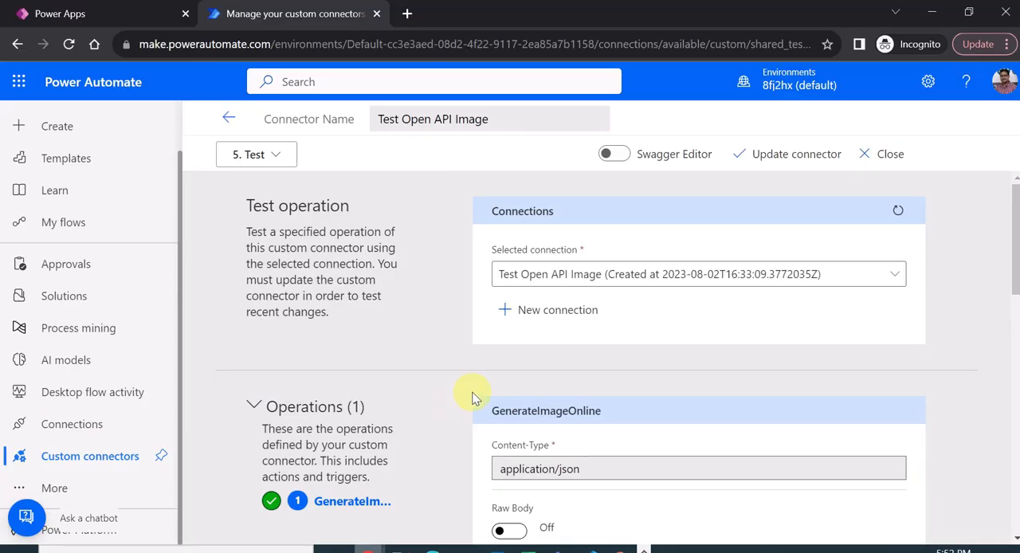
{"action": "scroll", "coordinate": [656, 323], "scroll_direction": "down", "scroll_amount": 3}
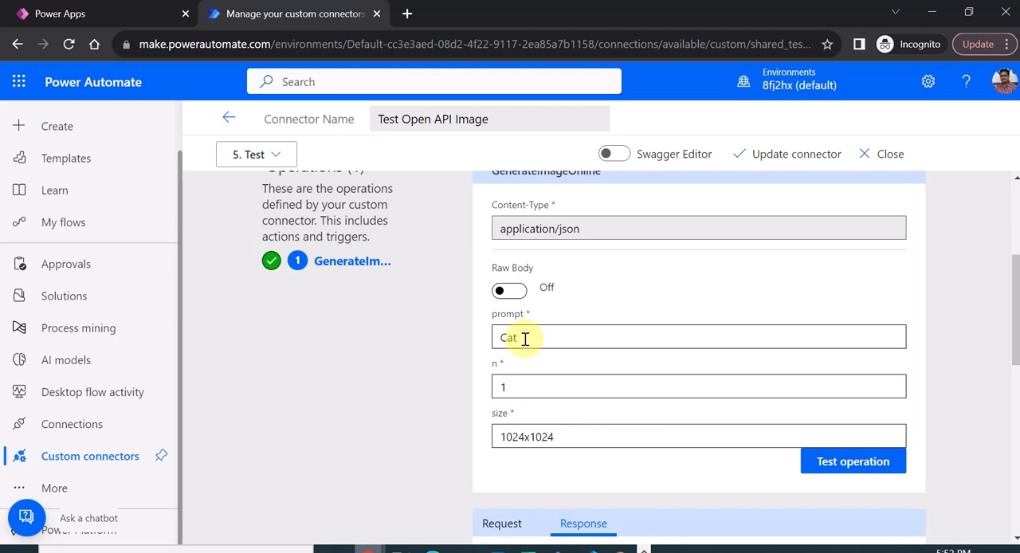
{"action": "left_click_drag", "start_coordinate": [524, 338], "coordinate": [487, 343]}
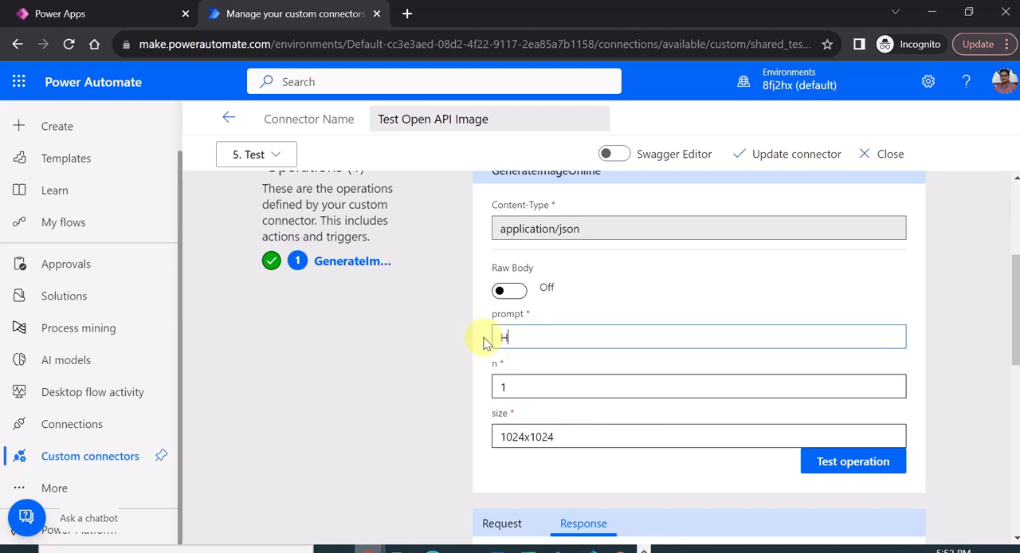
{"action": "type", "text": "Horse"}
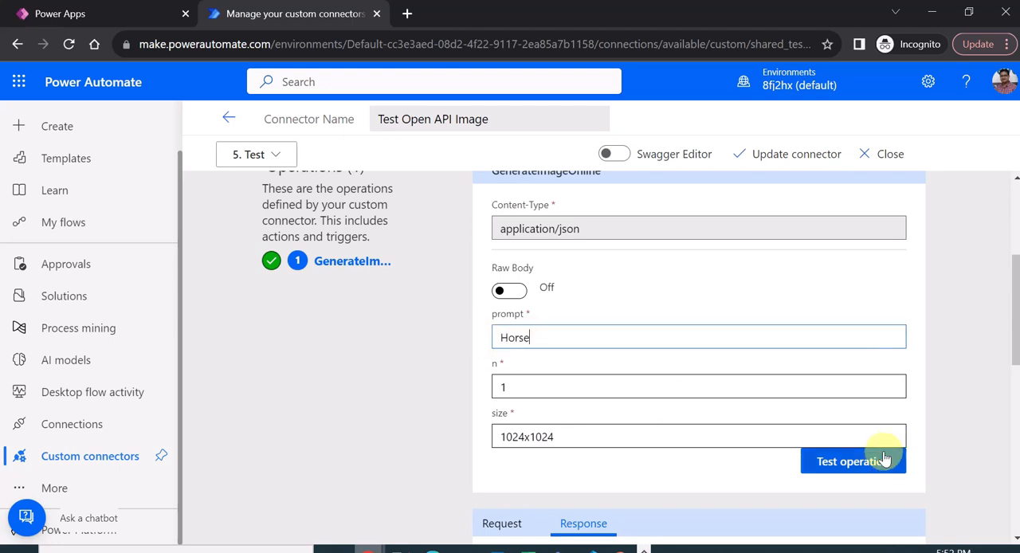
{"action": "left_click", "coordinate": [851, 469]}
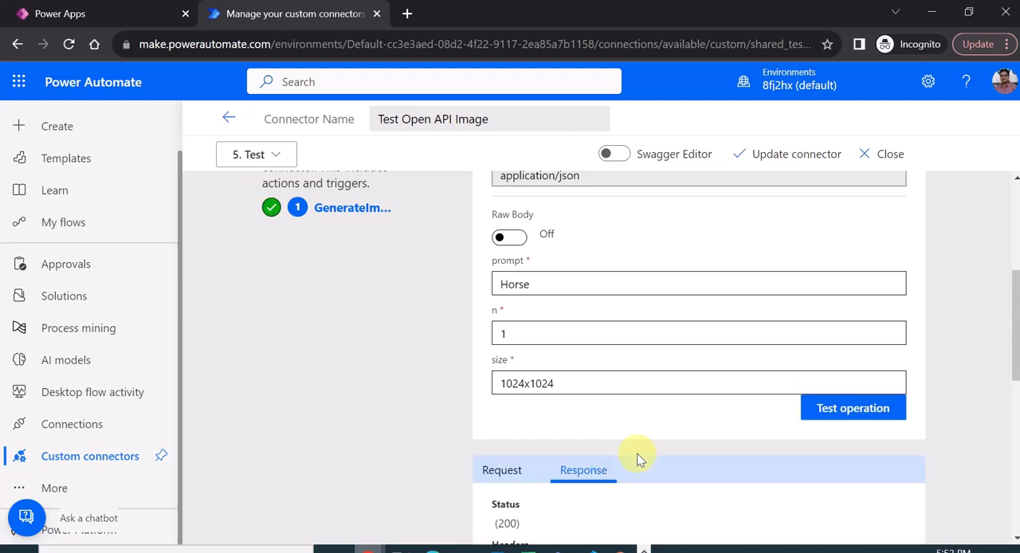
- Examine the test response's status, headers and body, focusing on the data array and its url field
{"action": "scroll", "coordinate": [654, 458], "scroll_direction": "down", "scroll_amount": 3}
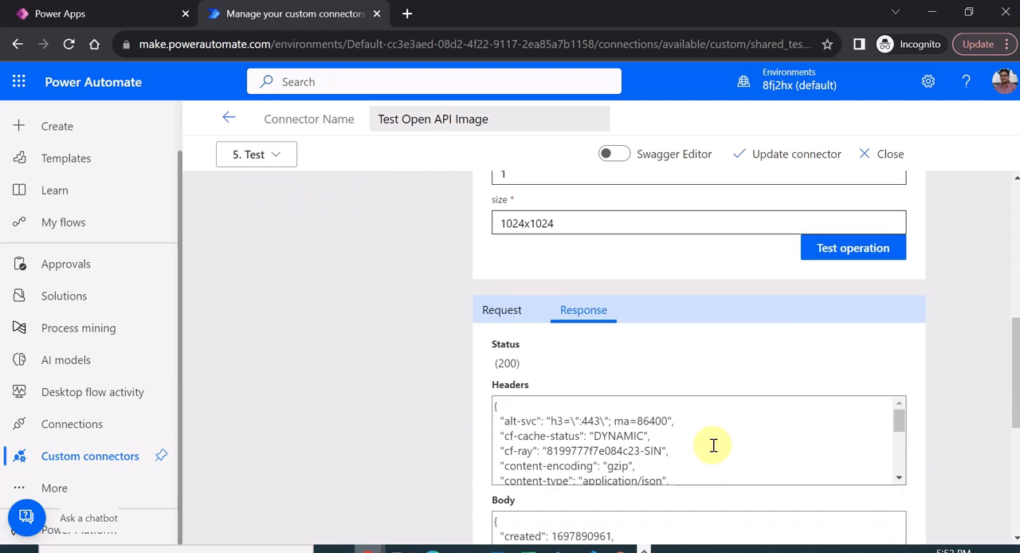
{"action": "scroll", "coordinate": [916, 435], "scroll_direction": "down", "scroll_amount": 2}
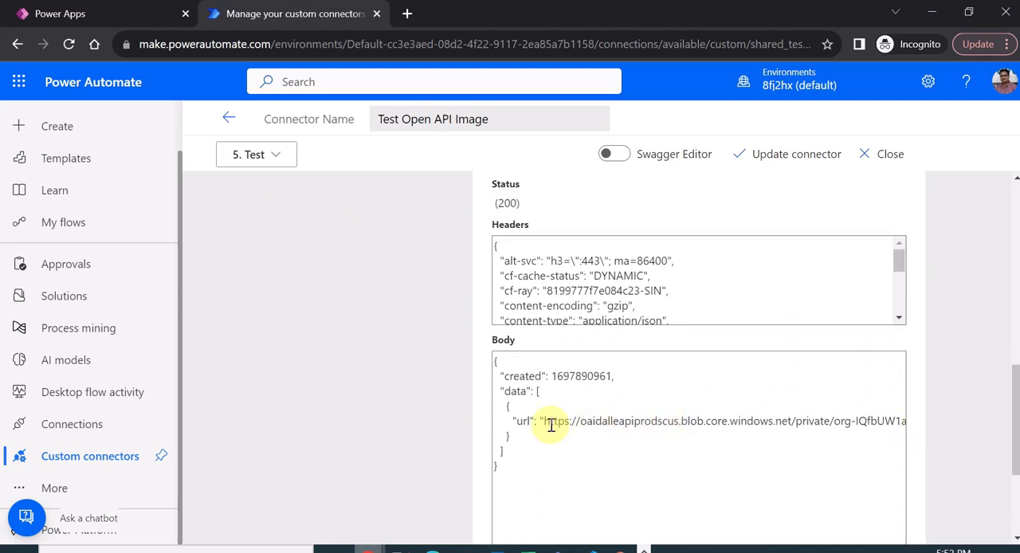
{"action": "left_click_drag", "start_coordinate": [506, 393], "coordinate": [531, 392]}
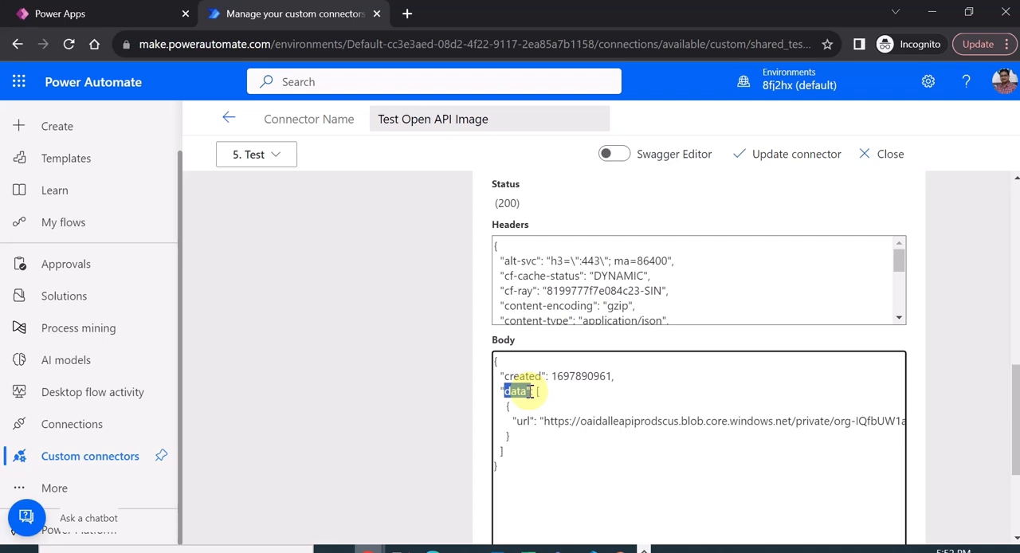
{"action": "left_click_drag", "start_coordinate": [512, 420], "coordinate": [538, 421]}
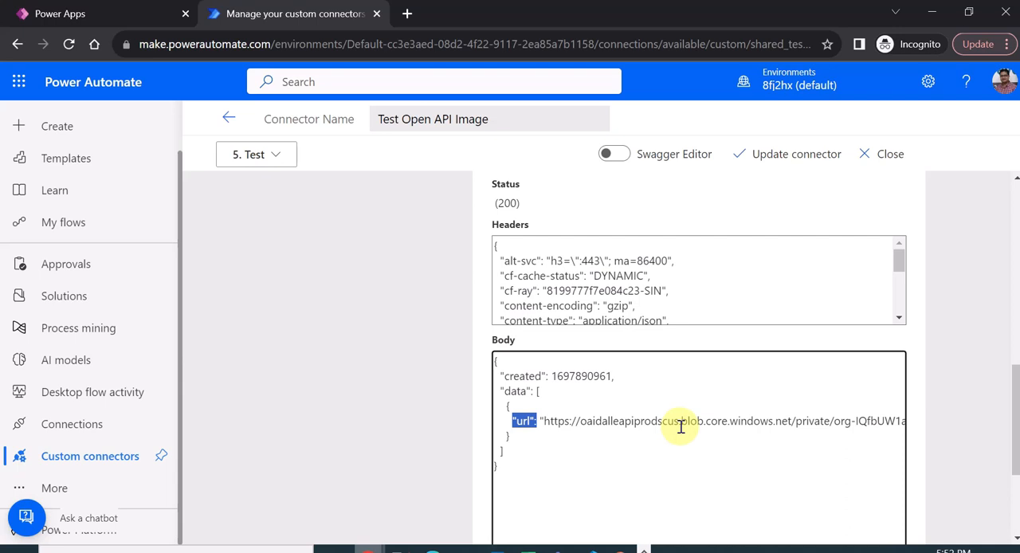
{"action": "scroll", "coordinate": [358, 369], "scroll_direction": "up", "scroll_amount": 10}
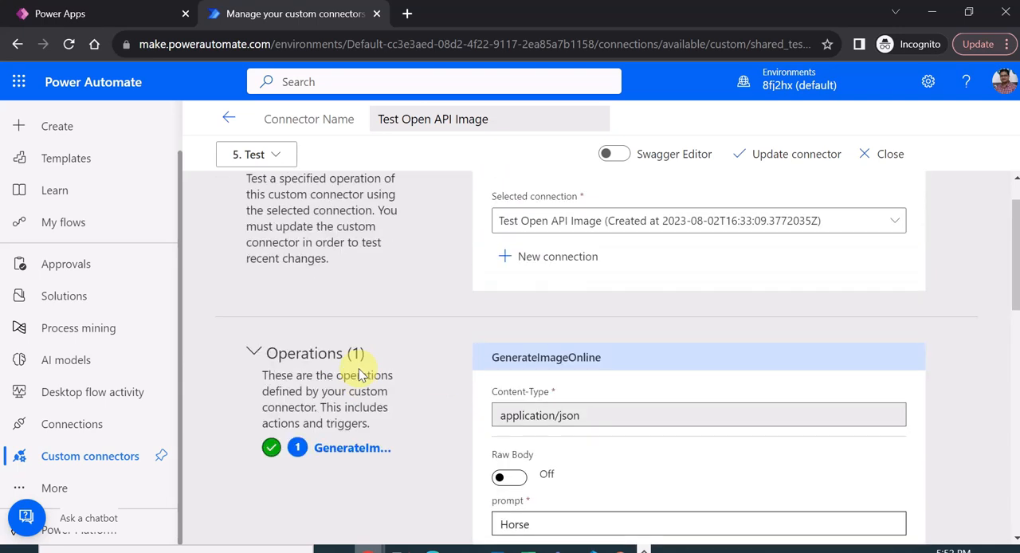
{"action": "scroll", "coordinate": [408, 348], "scroll_direction": "up", "scroll_amount": 1}
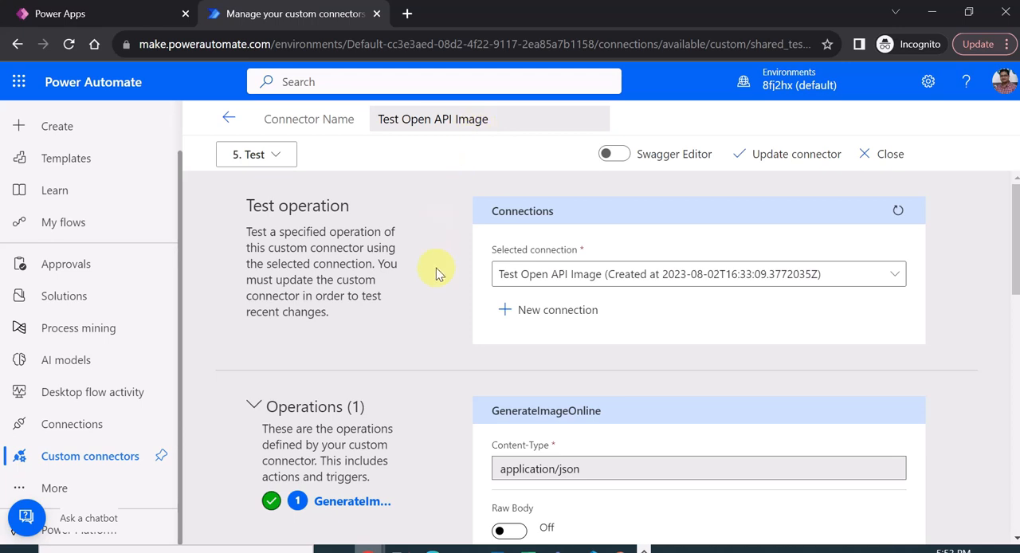
{"action": "scroll", "coordinate": [439, 312], "scroll_direction": "down", "scroll_amount": 1}
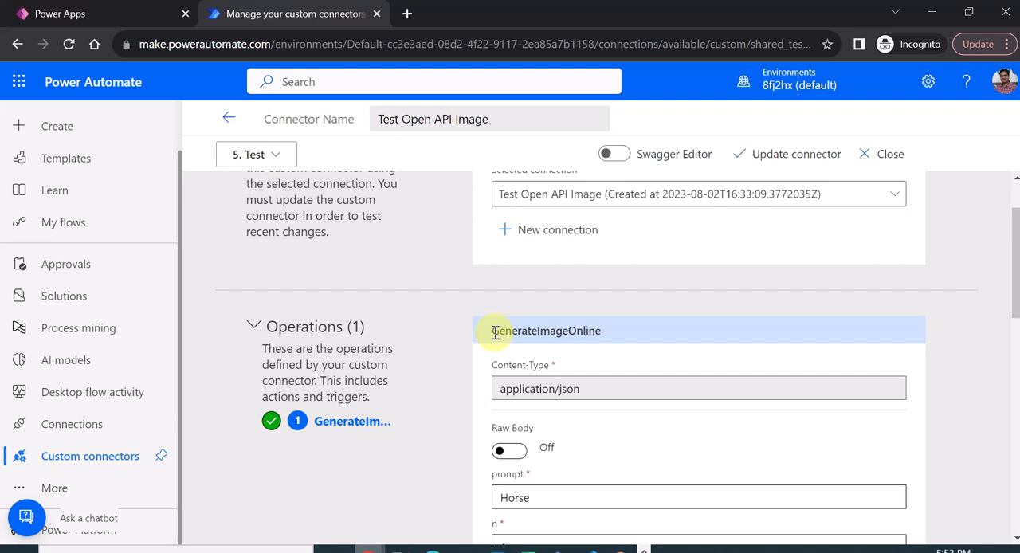
{"action": "scroll", "coordinate": [412, 220], "scroll_direction": "up", "scroll_amount": 1}
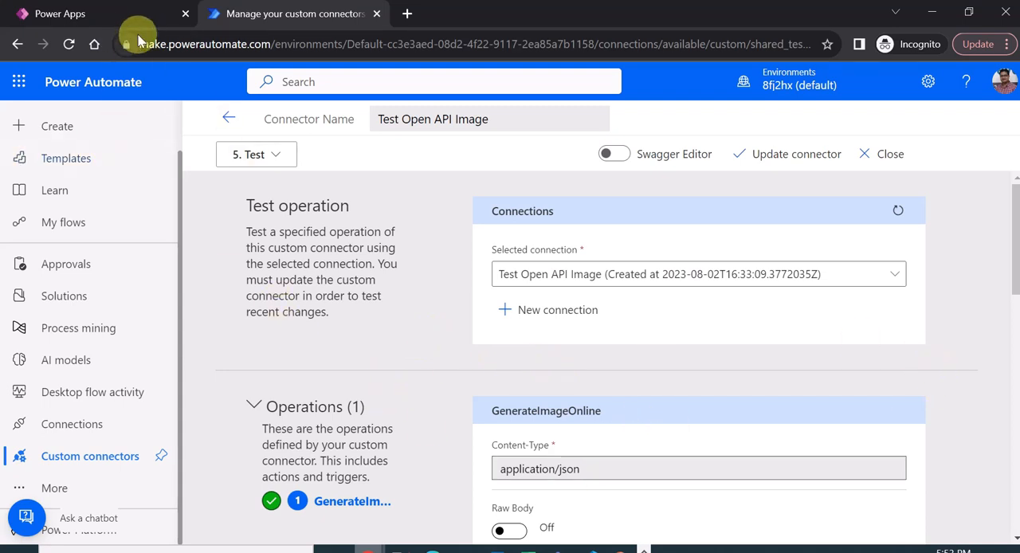
- Switch to the Power Apps editor and look over the Image Generator screen's image, button and text input controls
{"action": "left_click", "coordinate": [132, 13]}
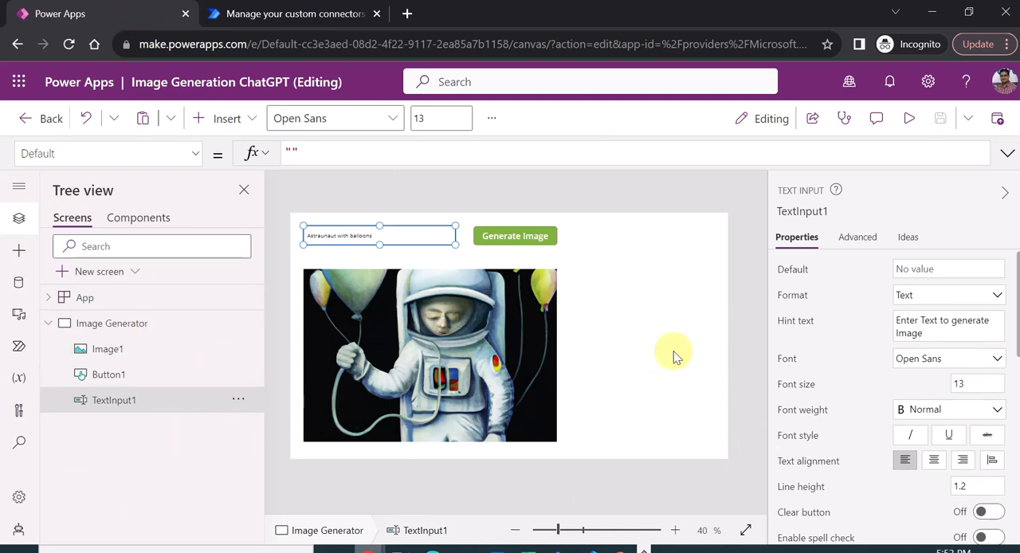
{"action": "left_click", "coordinate": [741, 376]}
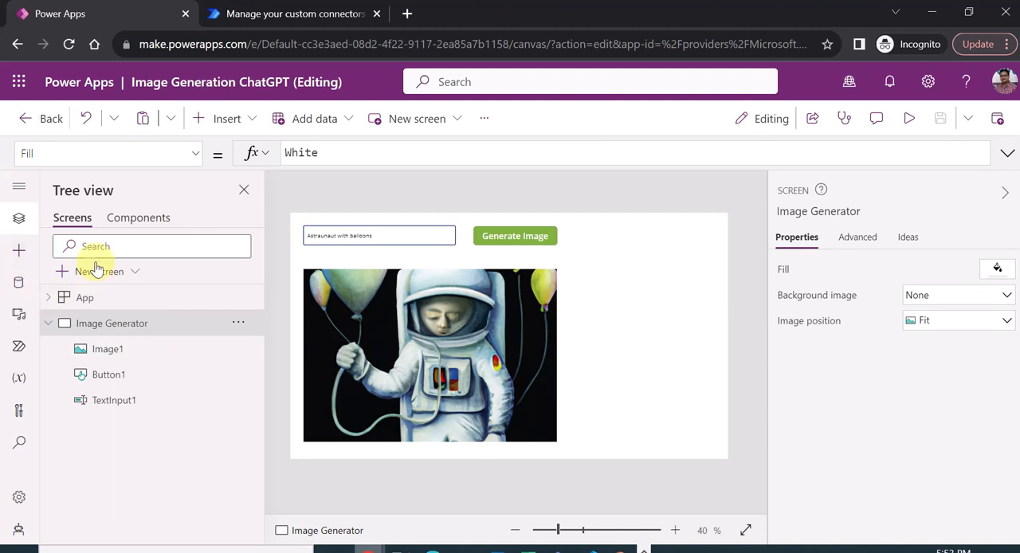
{"action": "left_click", "coordinate": [119, 349]}
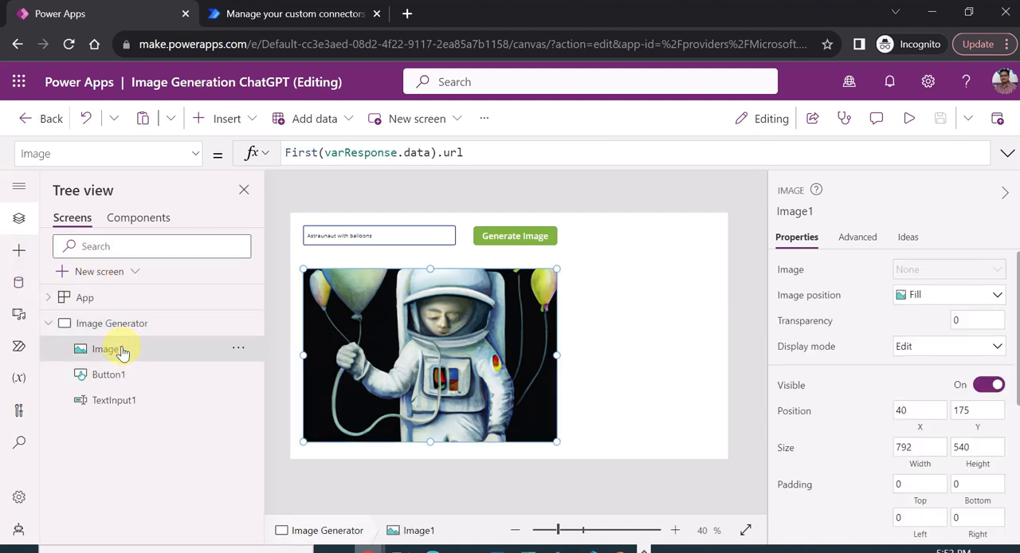
{"action": "left_click", "coordinate": [121, 374]}
{"action": "left_click", "coordinate": [116, 403]}
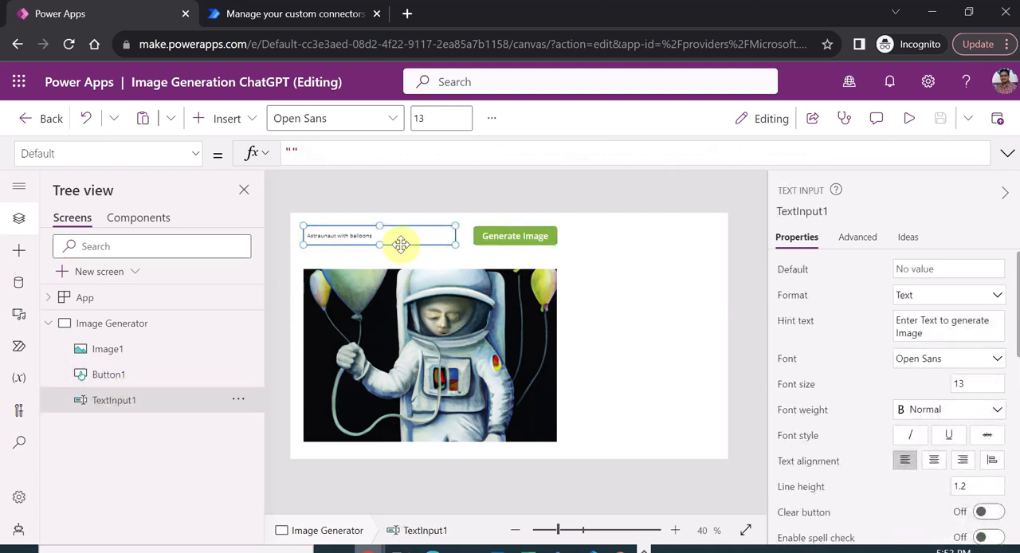
- Review the Generate Image button's OnSelect formula and the custom connector in the app's data sources
{"action": "left_click", "coordinate": [488, 235]}
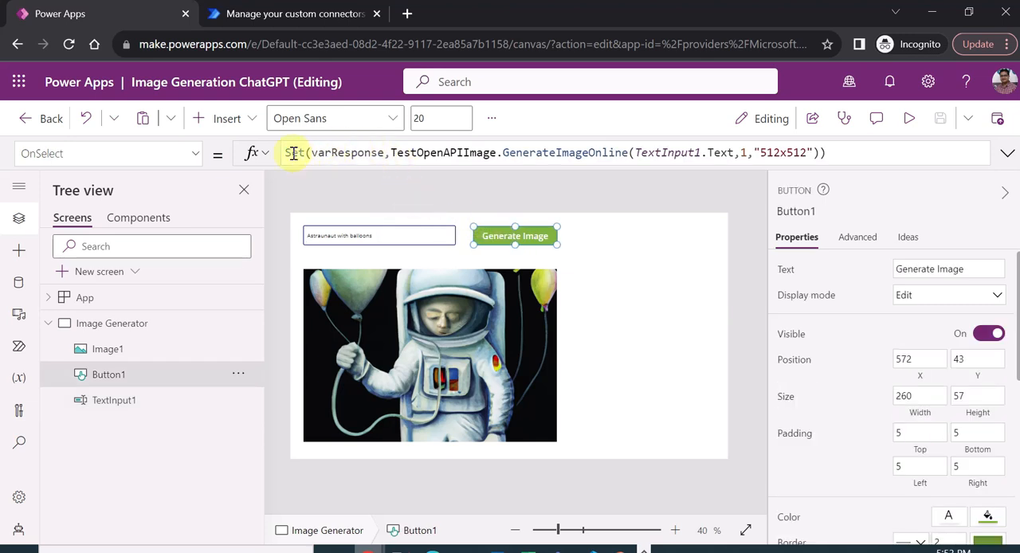
{"action": "left_click", "coordinate": [420, 154]}
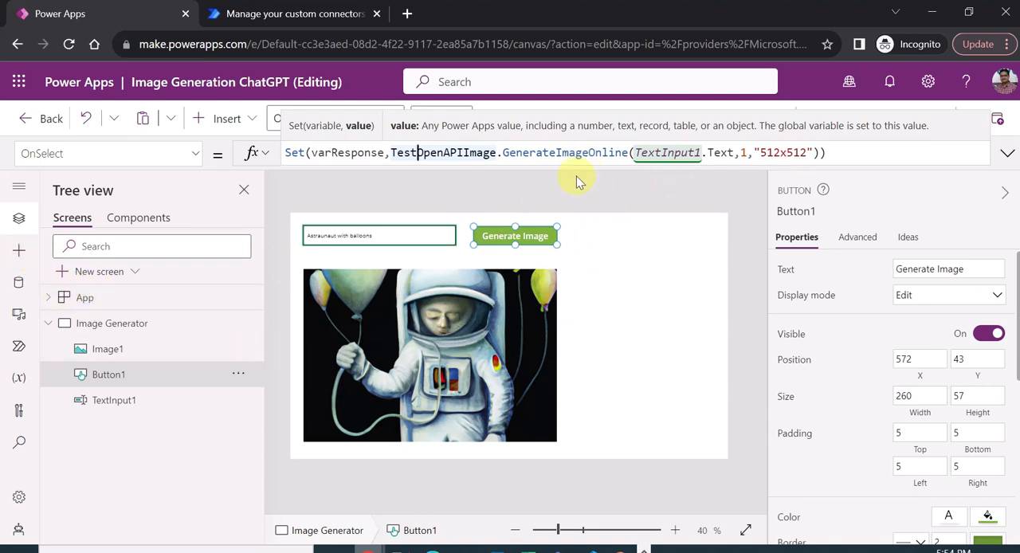
{"action": "left_click", "coordinate": [19, 252]}
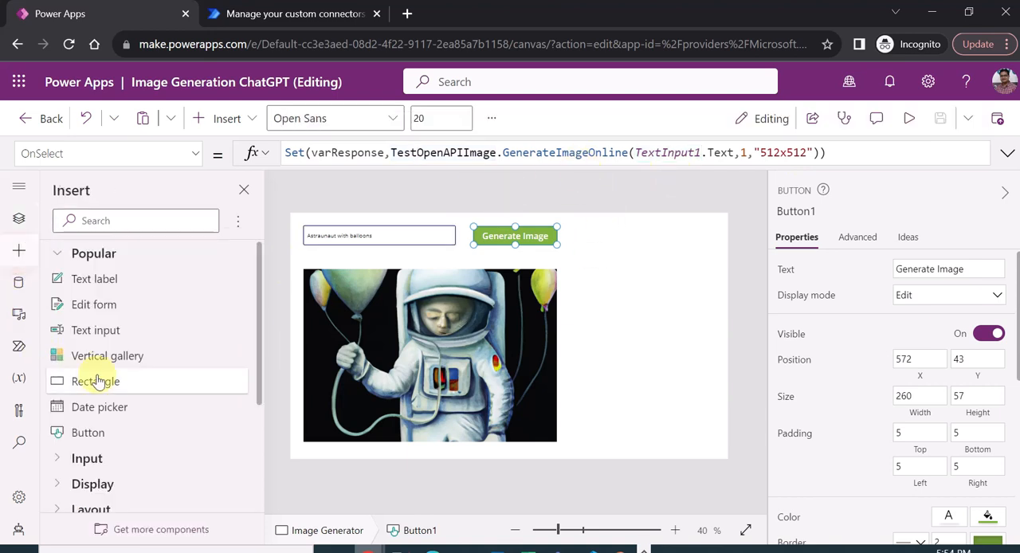
{"action": "left_click", "coordinate": [19, 283]}
{"action": "mouse_move", "coordinate": [148, 288]}
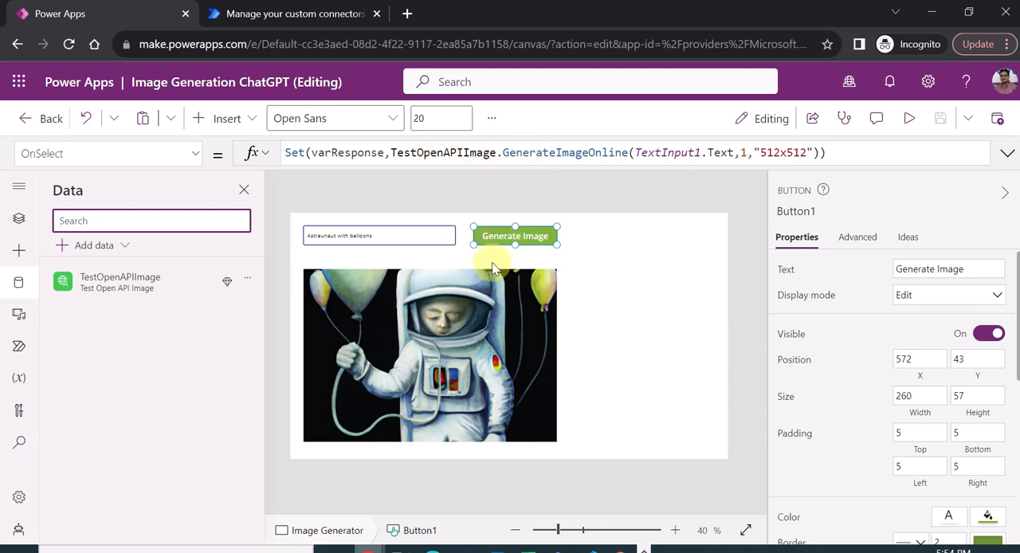
- Inspect the image control's Image formula and the varResponse variable's record, including the url in its data table
{"action": "left_click", "coordinate": [460, 355]}
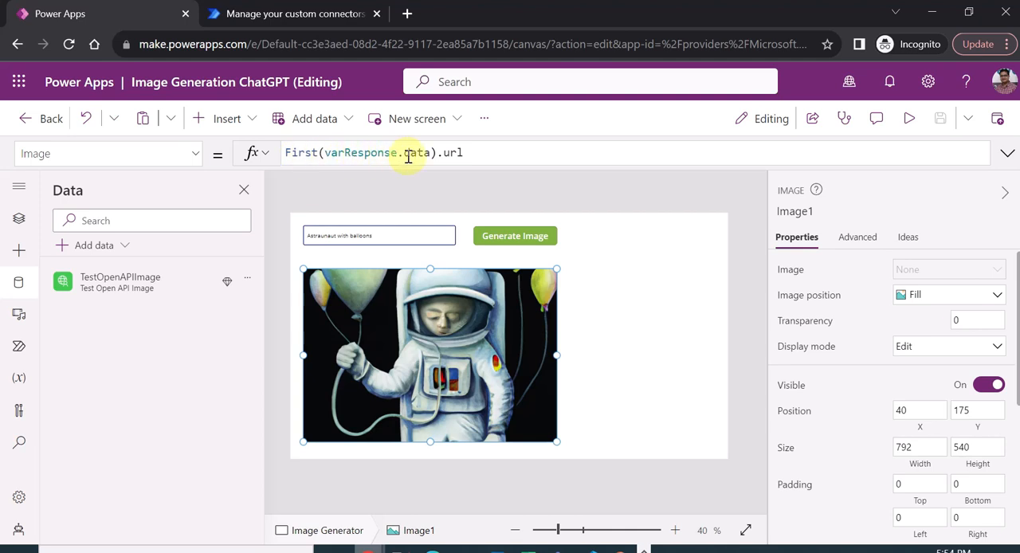
{"action": "left_click", "coordinate": [21, 380]}
{"action": "left_click", "coordinate": [127, 302]}
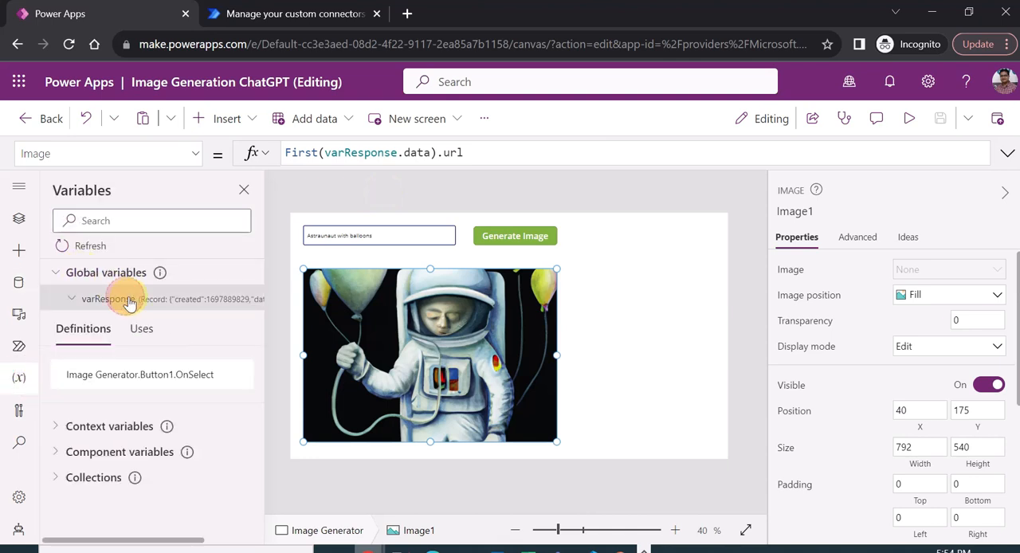
{"action": "left_click", "coordinate": [240, 308]}
{"action": "left_click_drag", "start_coordinate": [166, 546], "coordinate": [224, 546]}
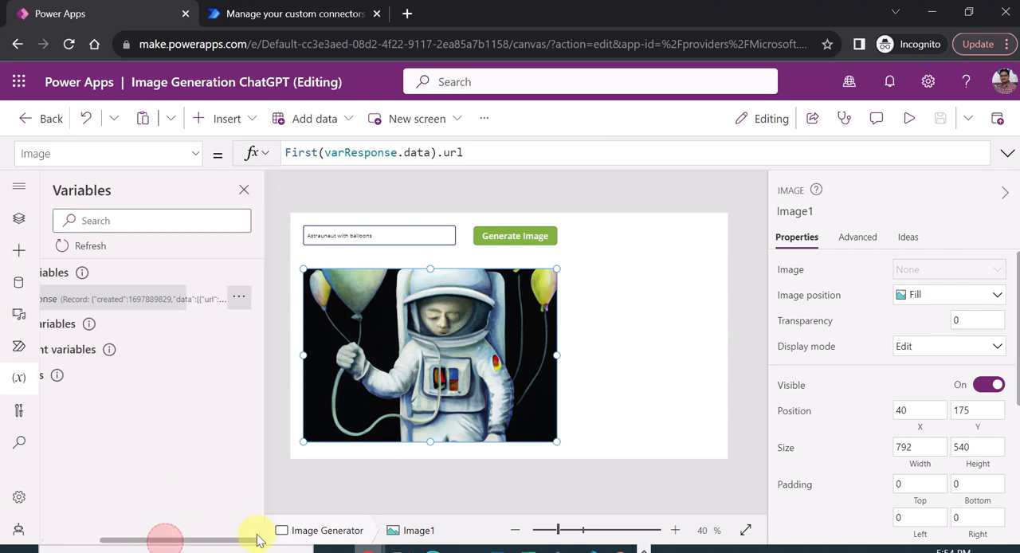
{"action": "left_click", "coordinate": [239, 296]}
{"action": "left_click", "coordinate": [271, 324]}
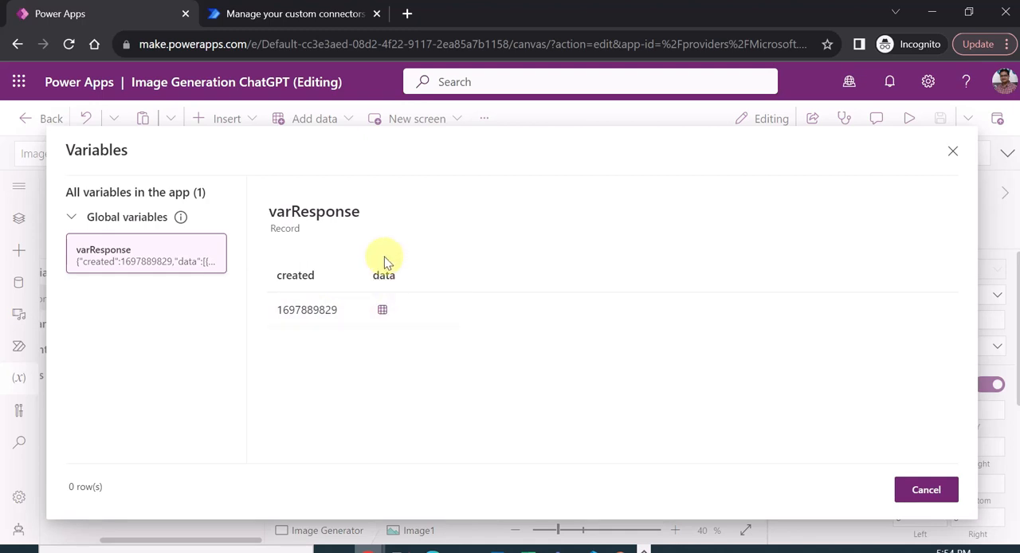
{"action": "left_click", "coordinate": [382, 313]}
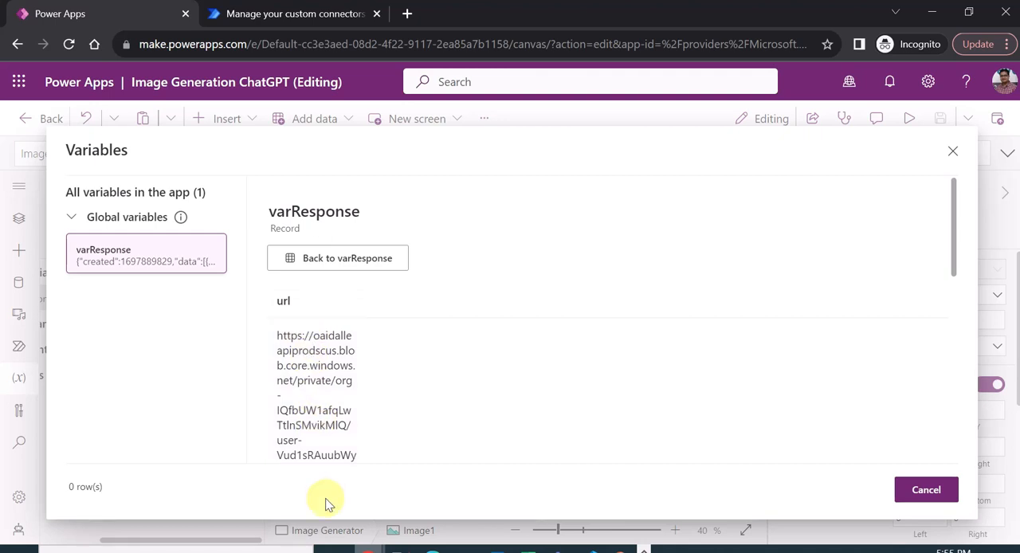
{"action": "left_click", "coordinate": [952, 152]}
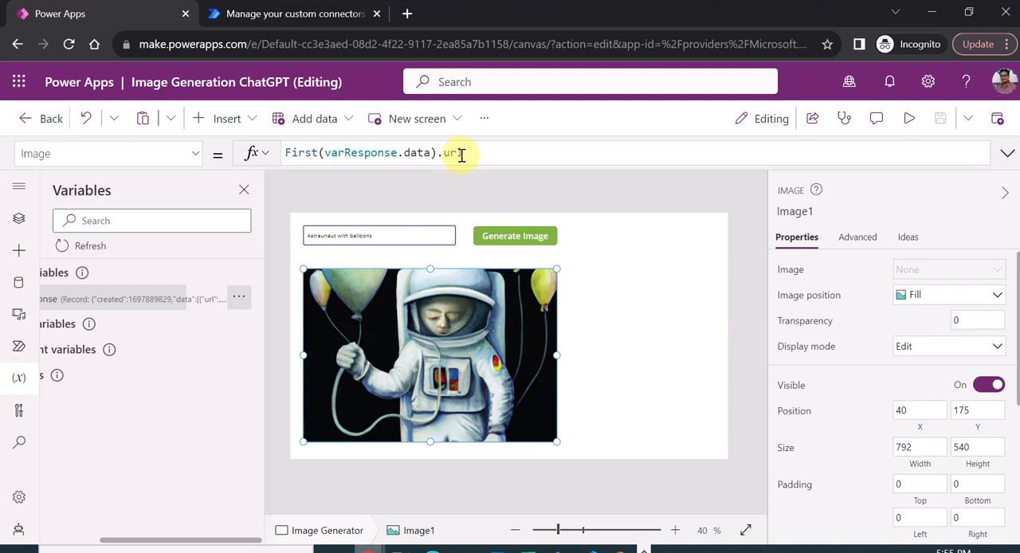
- Preview the app and generate an image from the prompt "Lion"
{"action": "left_click", "coordinate": [19, 219]}
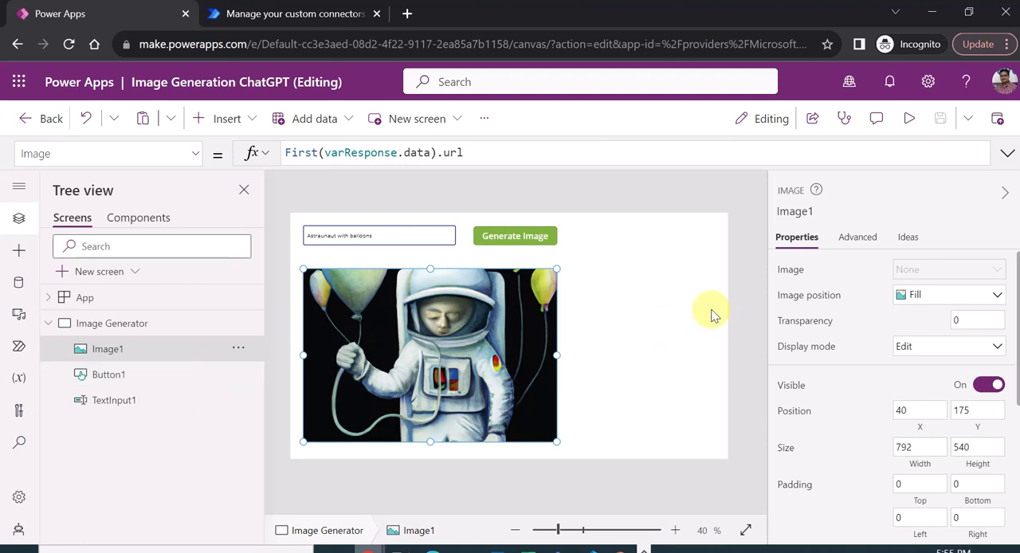
{"action": "left_click", "coordinate": [905, 119]}
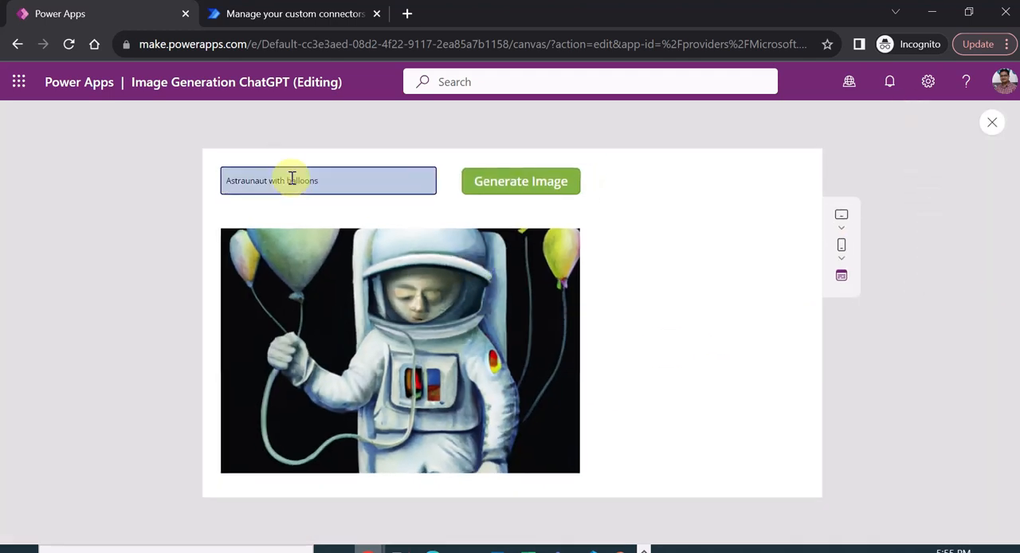
{"action": "left_click_drag", "start_coordinate": [335, 184], "coordinate": [236, 179]}
{"action": "key", "text": "BackSpace"}
{"action": "key", "text": "BackSpace"}
{"action": "key", "text": "BackSpace"}
{"action": "key", "text": "BackSpace"}
{"action": "key", "text": "BackSpace"}
{"action": "key", "text": "BackSpace"}
{"action": "key", "text": "BackSpace"}
{"action": "key", "text": "BackSpace"}
{"action": "key", "text": "BackSpace"}
{"action": "key", "text": "BackSpace"}
{"action": "key", "text": "BackSpace"}
{"action": "key", "text": "BackSpace"}
{"action": "key", "text": "BackSpace"}
{"action": "key", "text": "BackSpace"}
{"action": "key", "text": "BackSpace"}
{"action": "key", "text": "BackSpace"}
{"action": "key", "text": "BackSpace"}
{"action": "key", "text": "BackSpace"}
{"action": "key", "text": "BackSpace"}
{"action": "key", "text": "BackSpace"}
{"action": "type", "text": "Lion"}
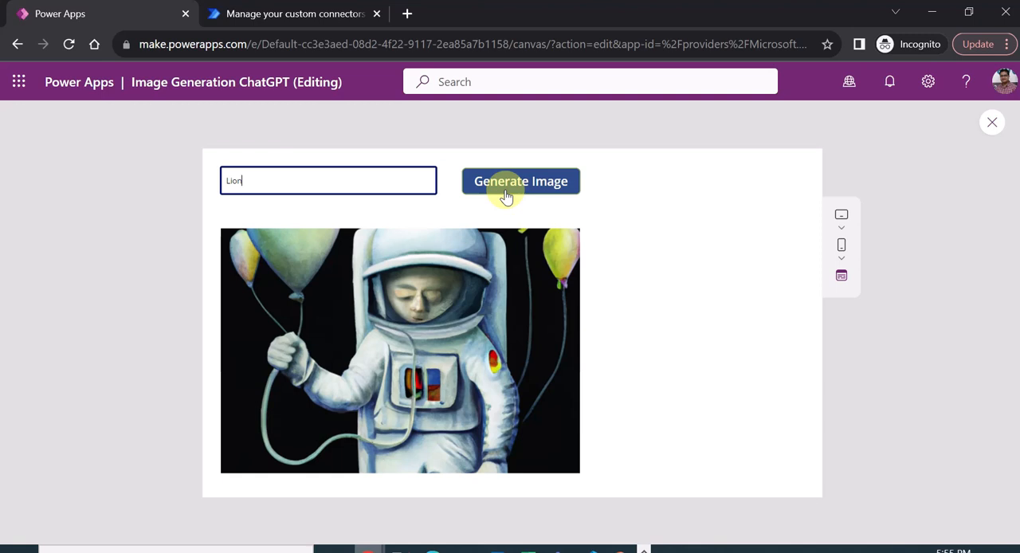
{"action": "left_click", "coordinate": [519, 186]}
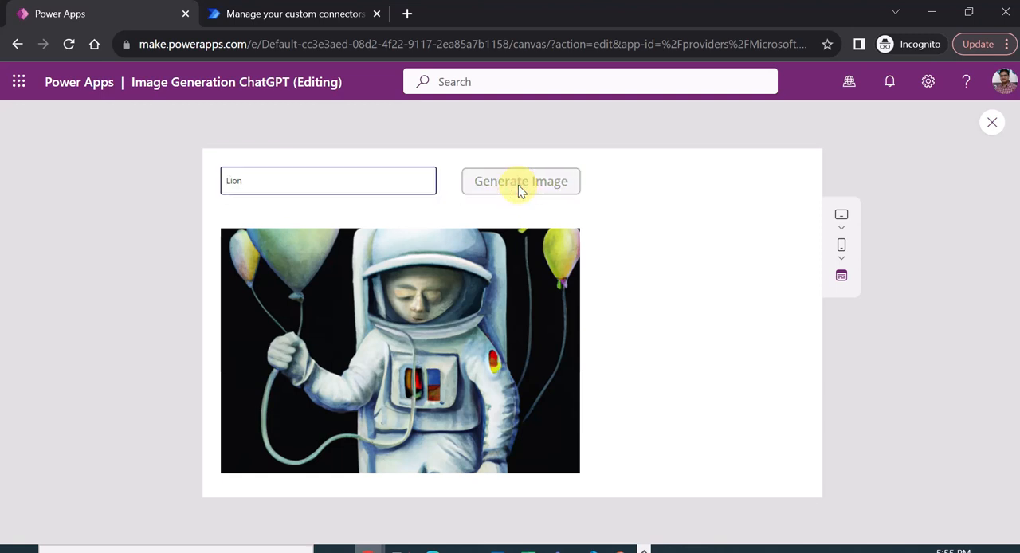